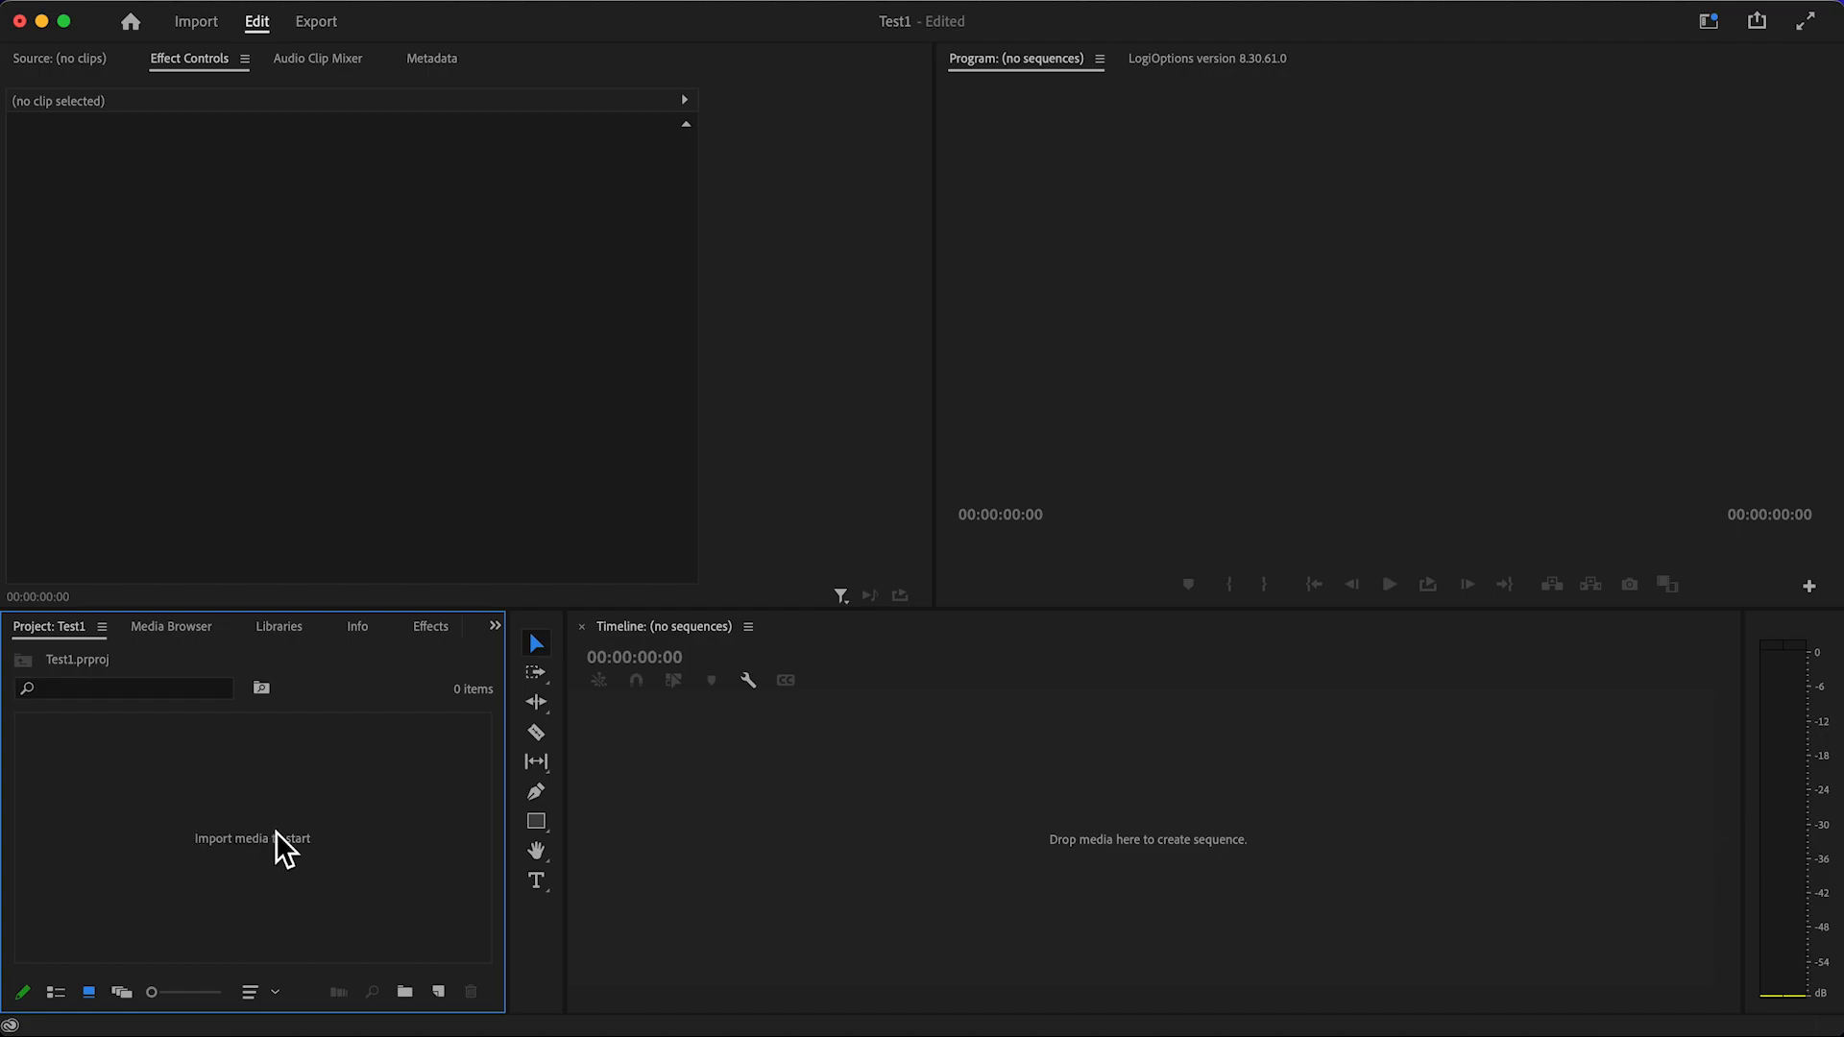
click(395, 363)
click(1239, 362)
click(915, 763)
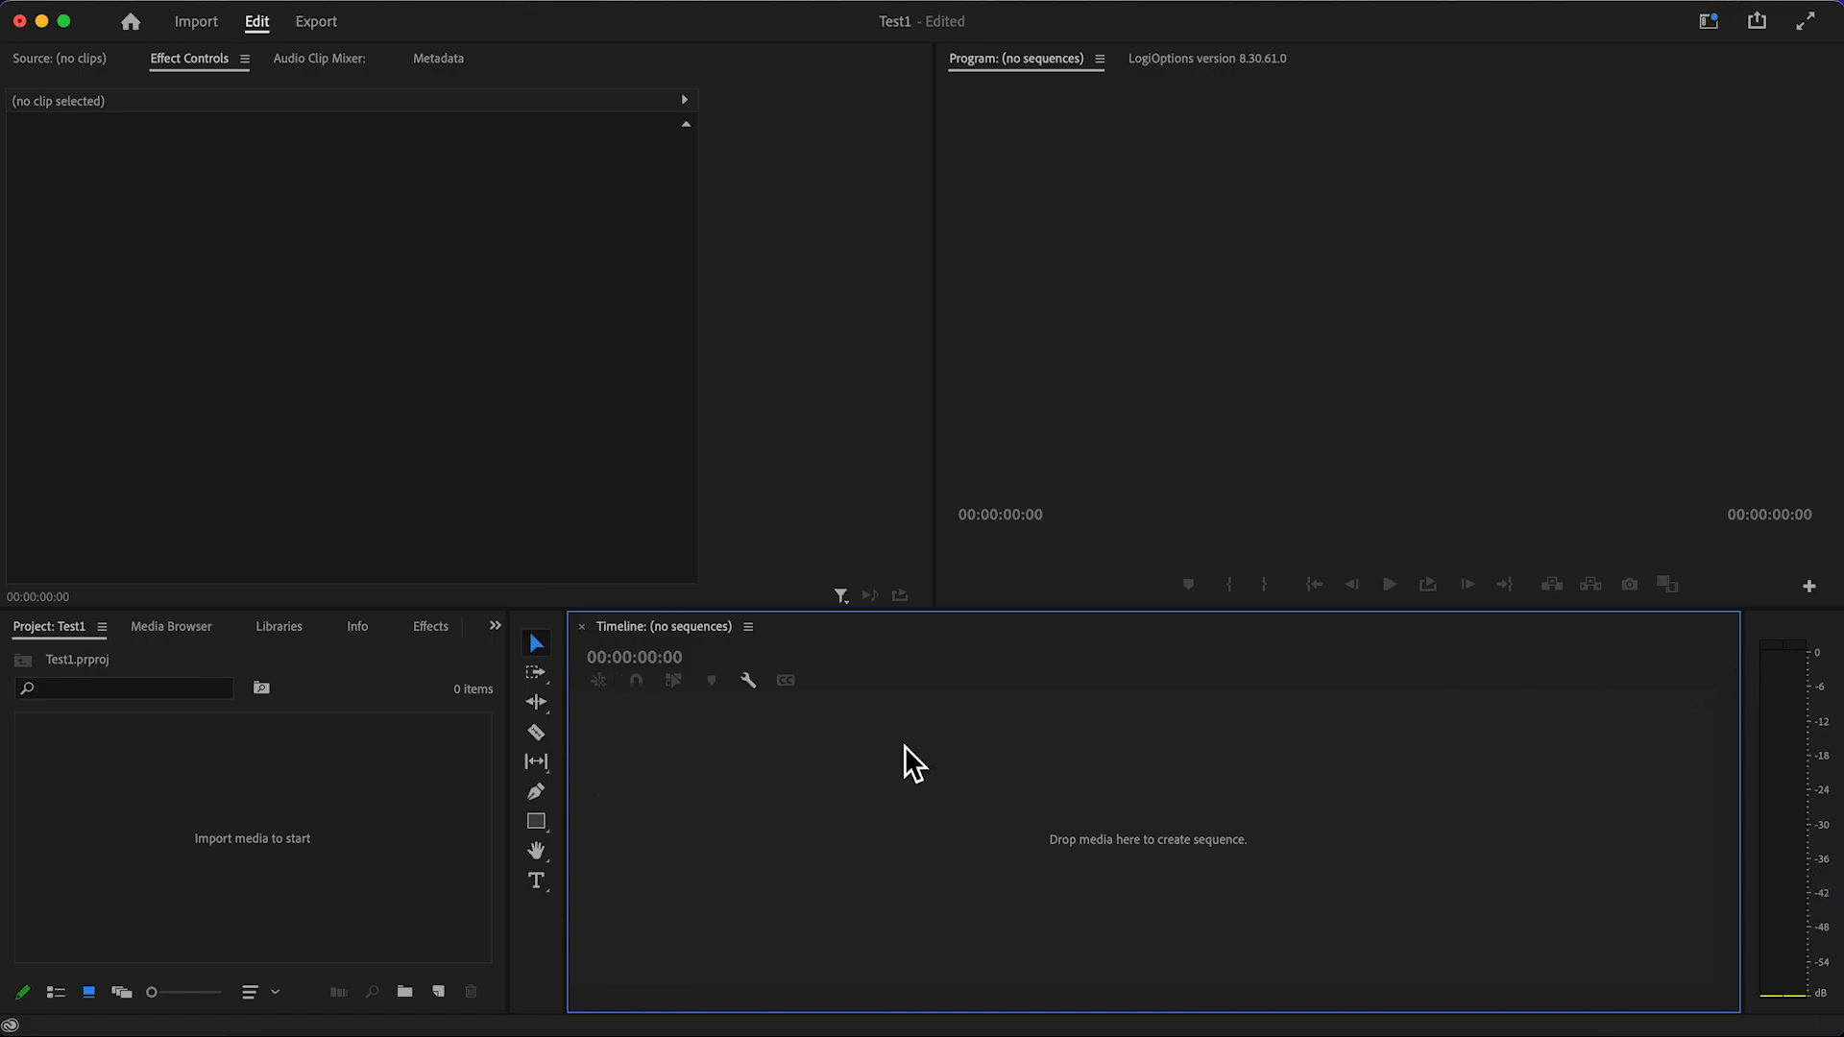
click(193, 818)
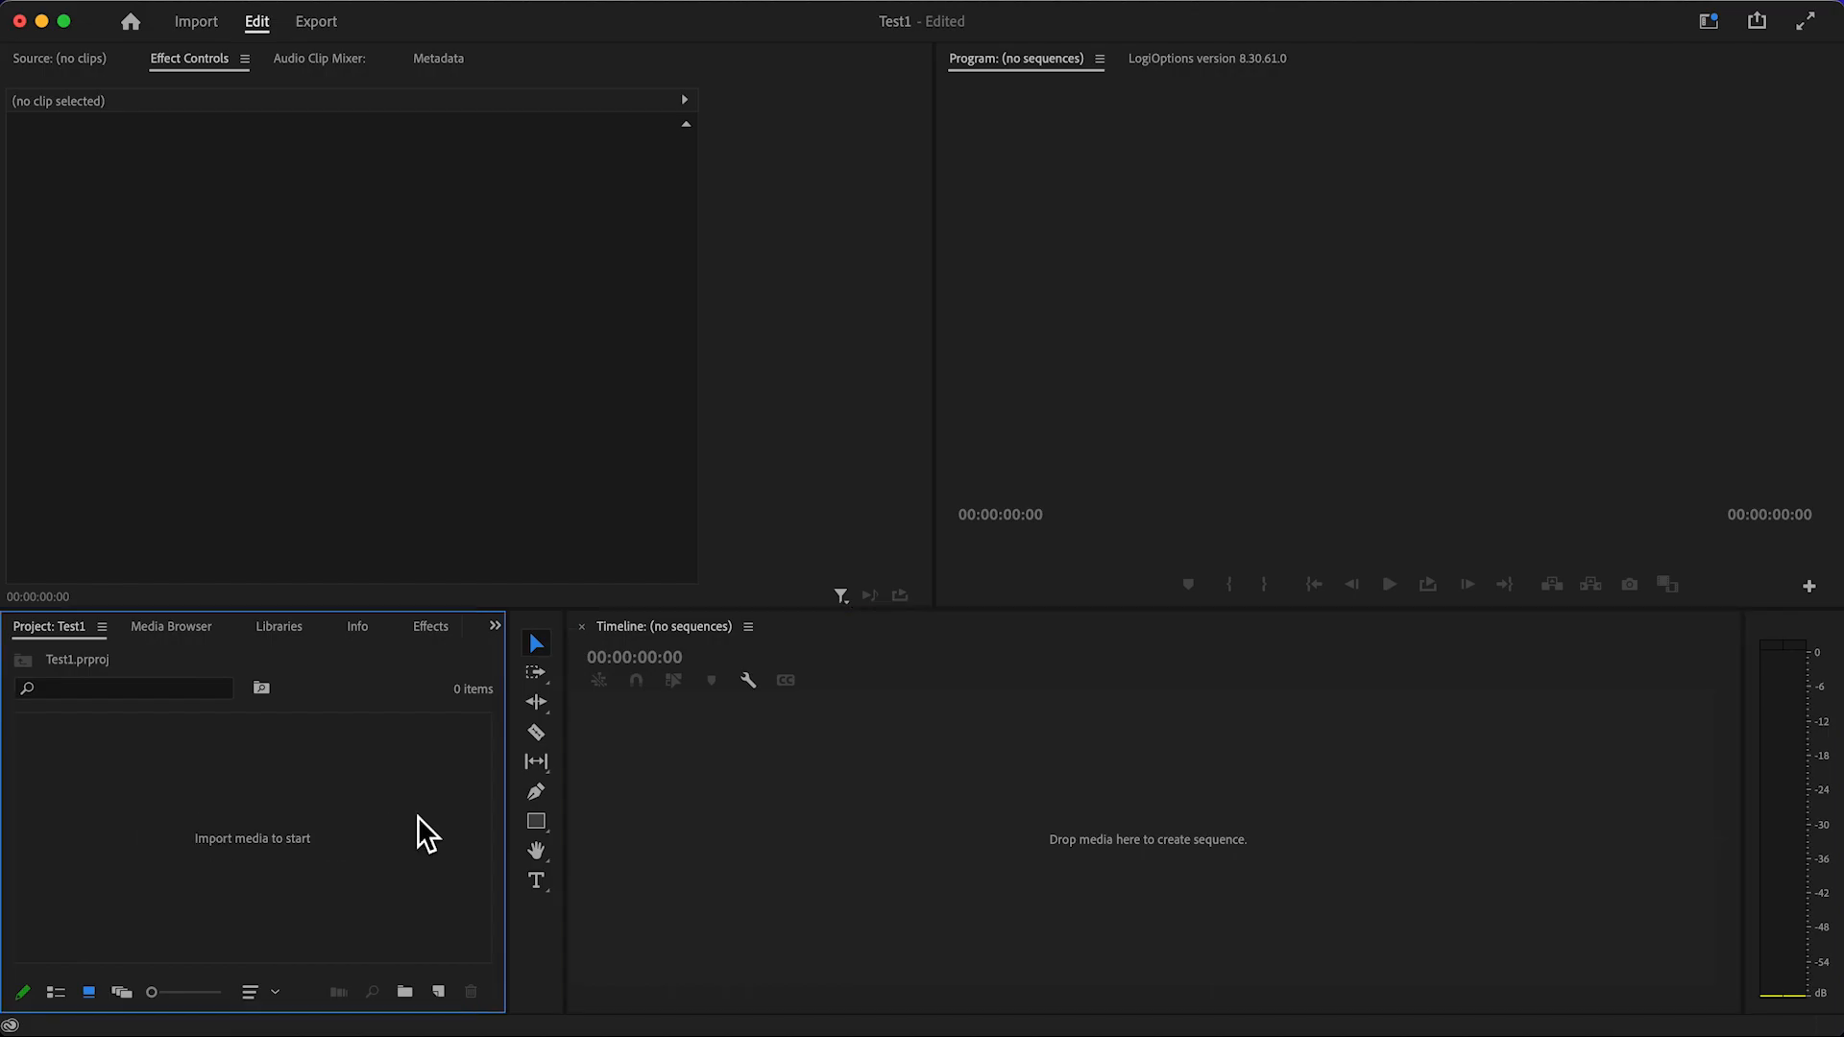
Import the whole Ex File folder from the Desktop, with its Images, Music and Videos subfolders, into the project.
double_click(371, 803)
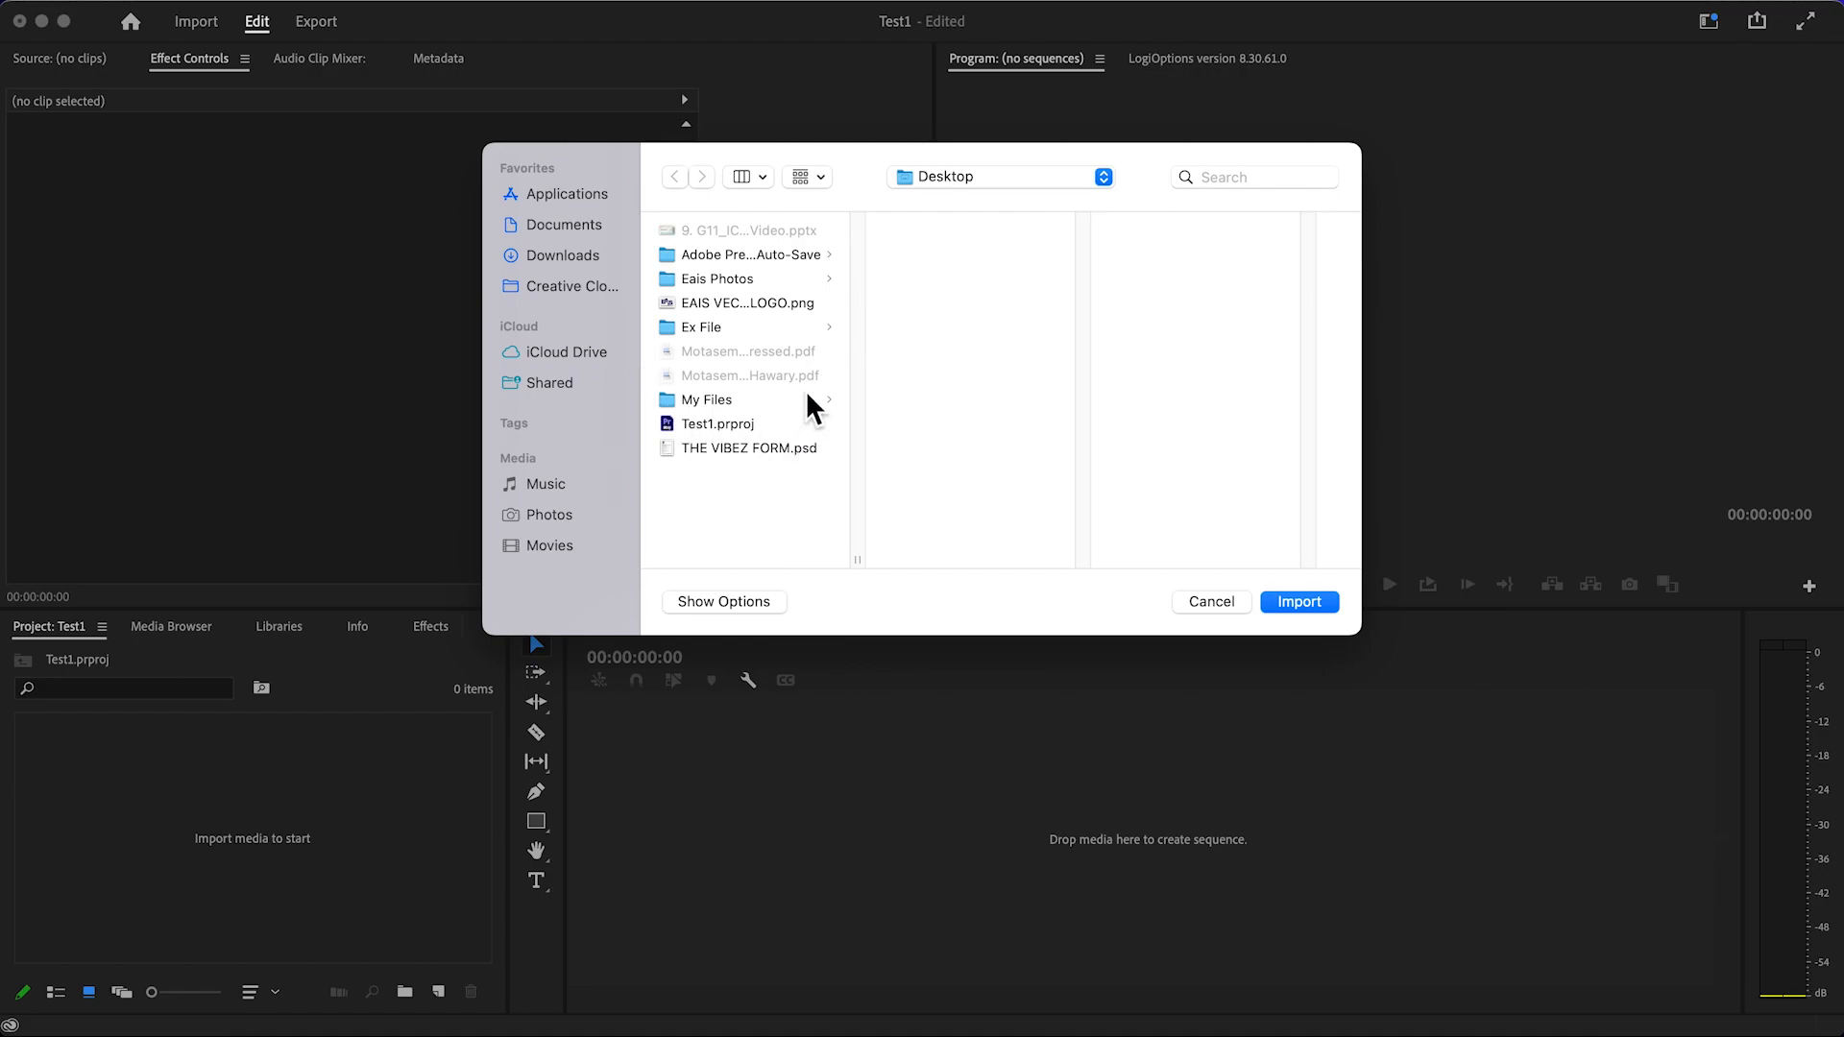
click(709, 348)
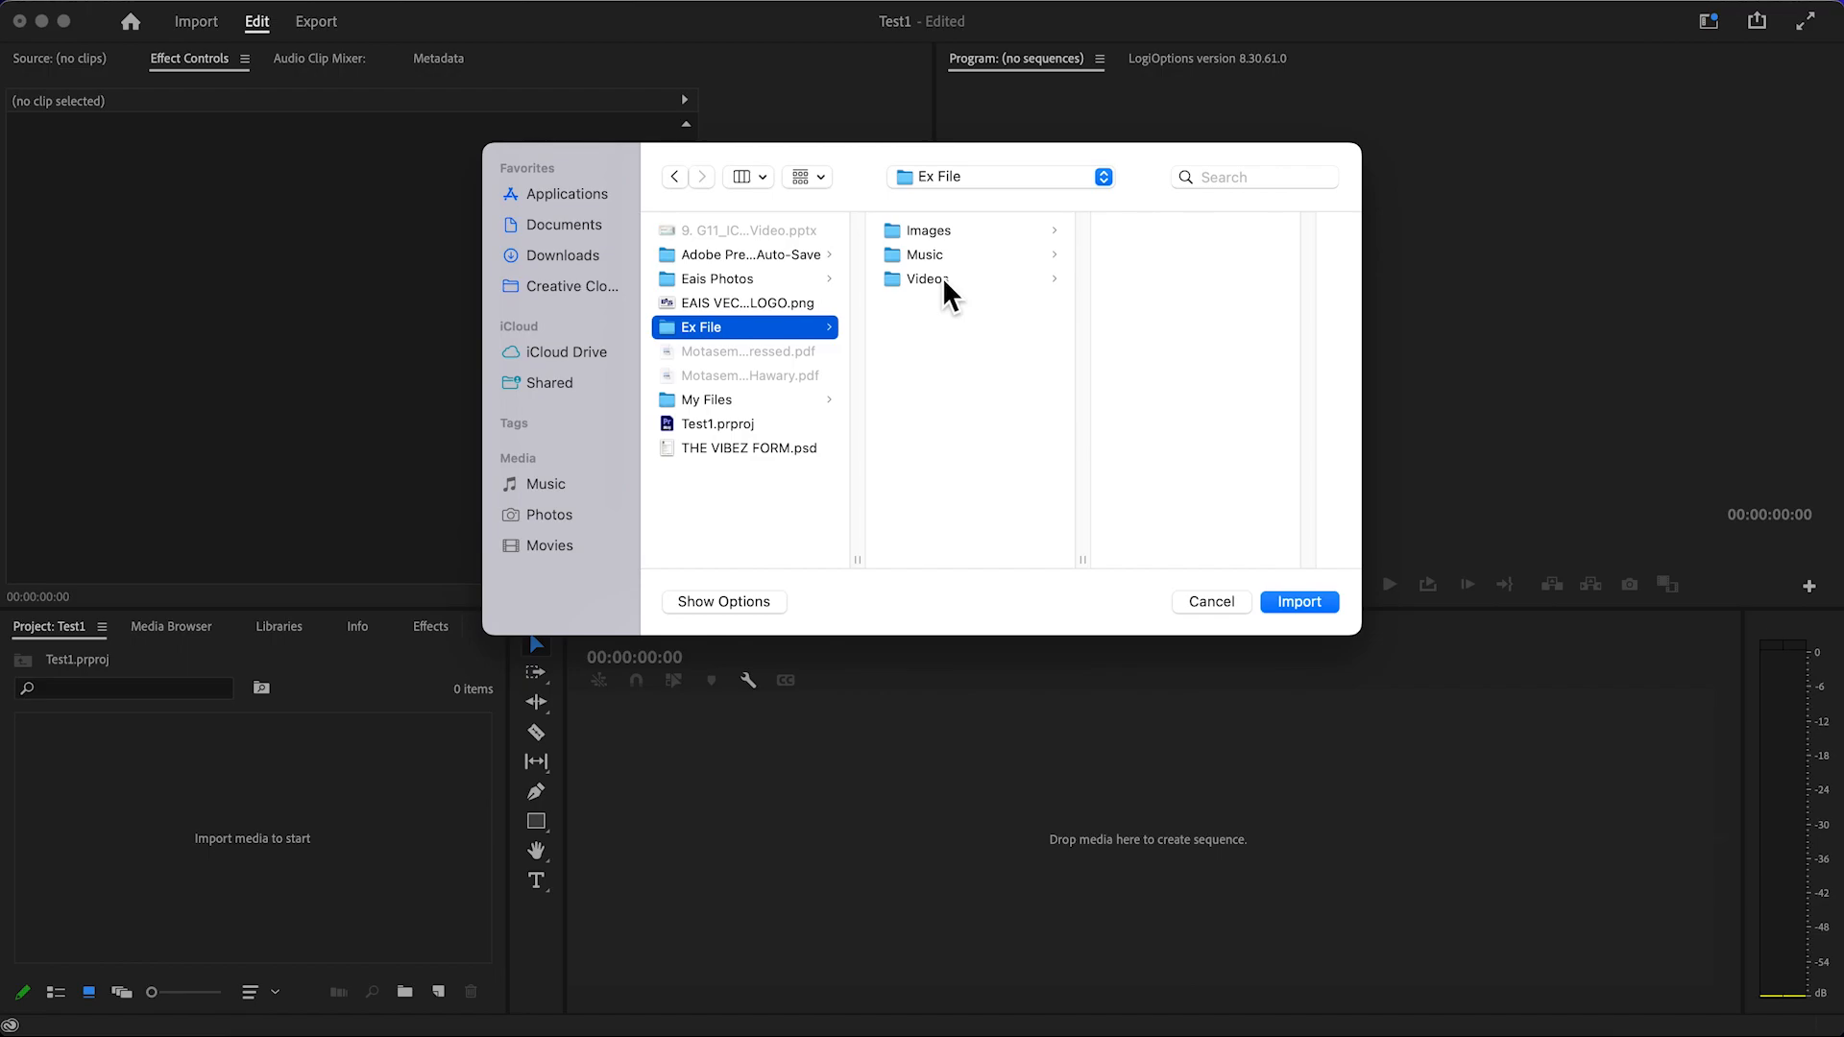
click(941, 233)
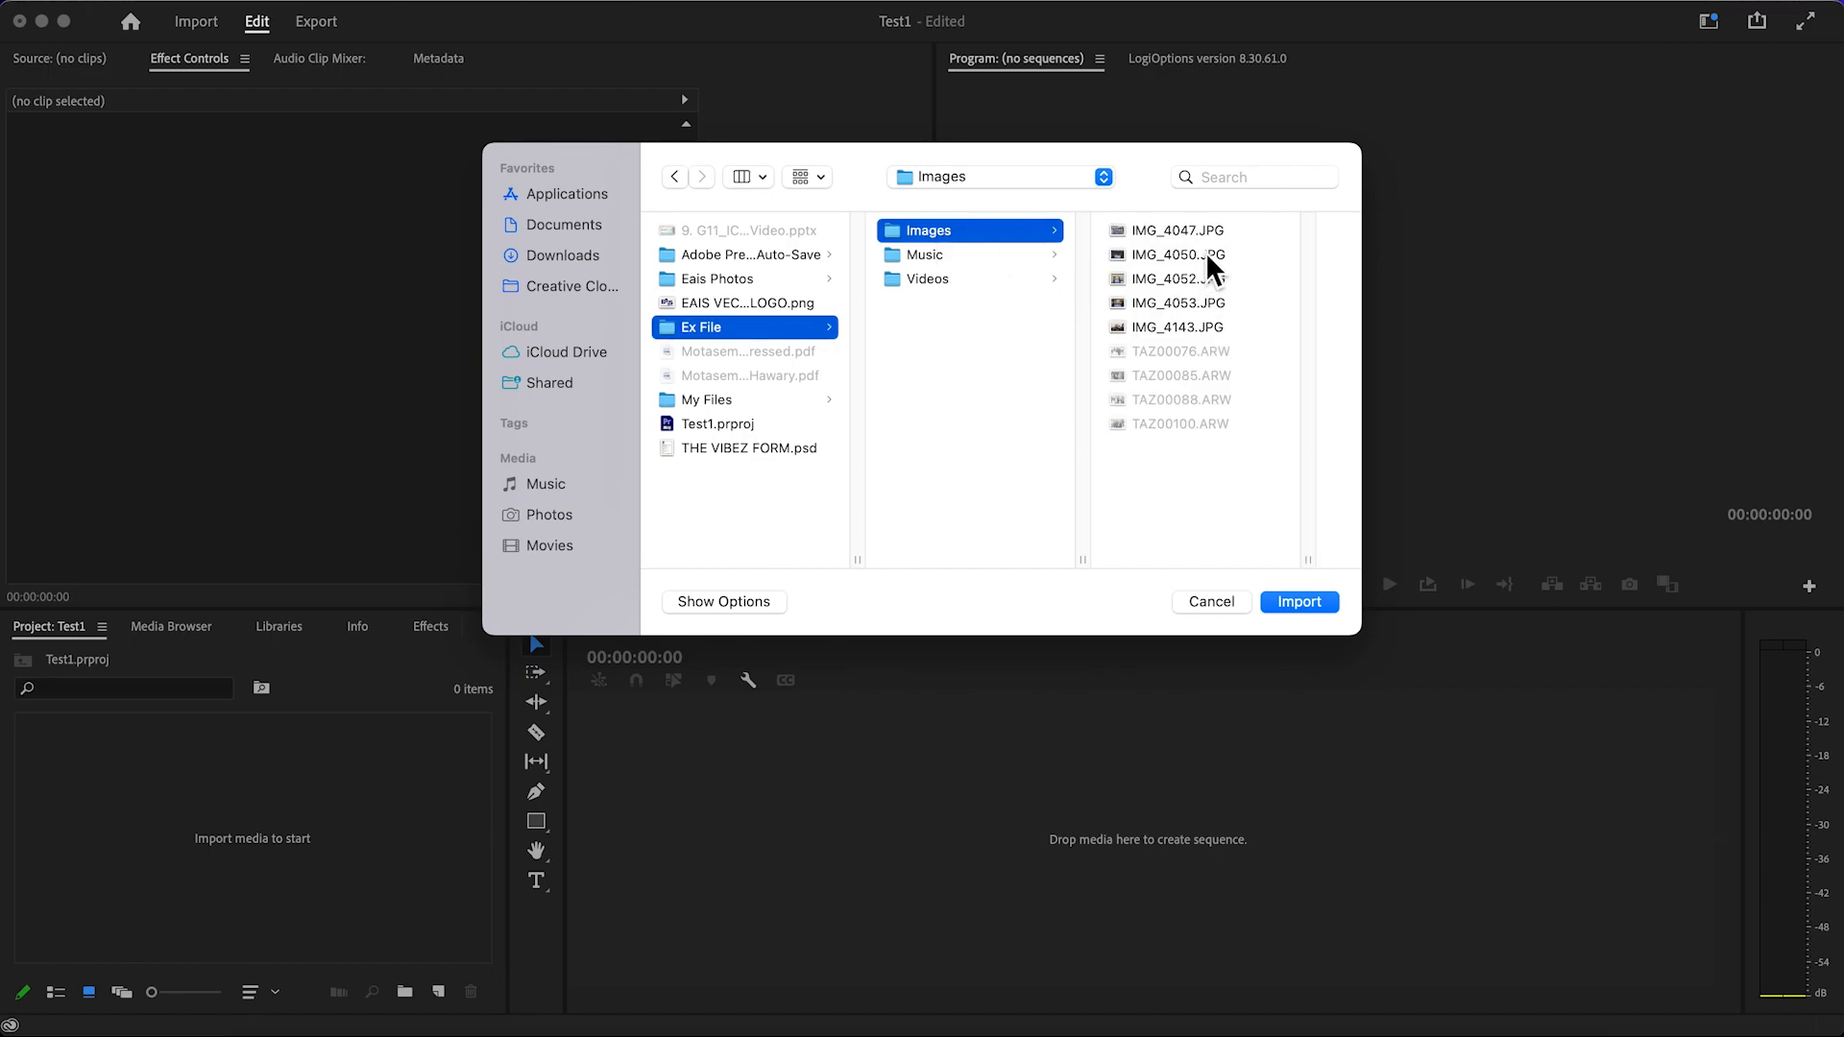
click(941, 254)
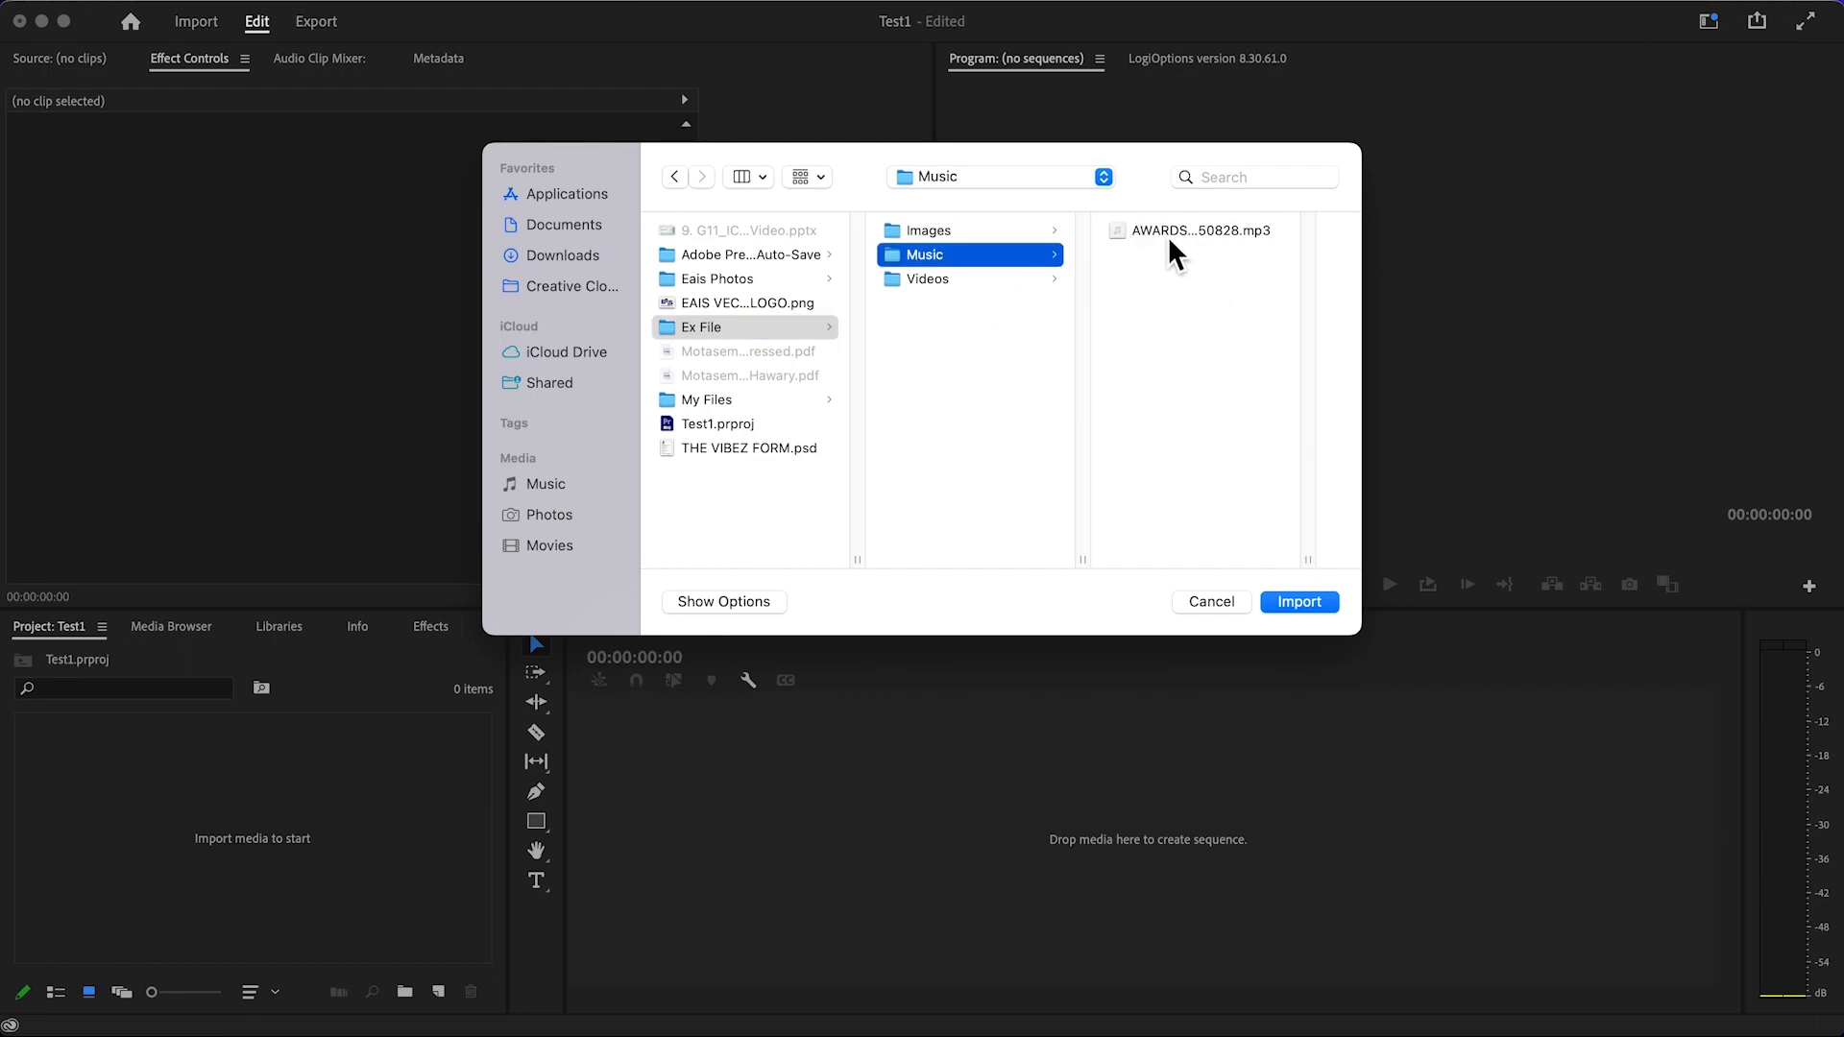
click(946, 280)
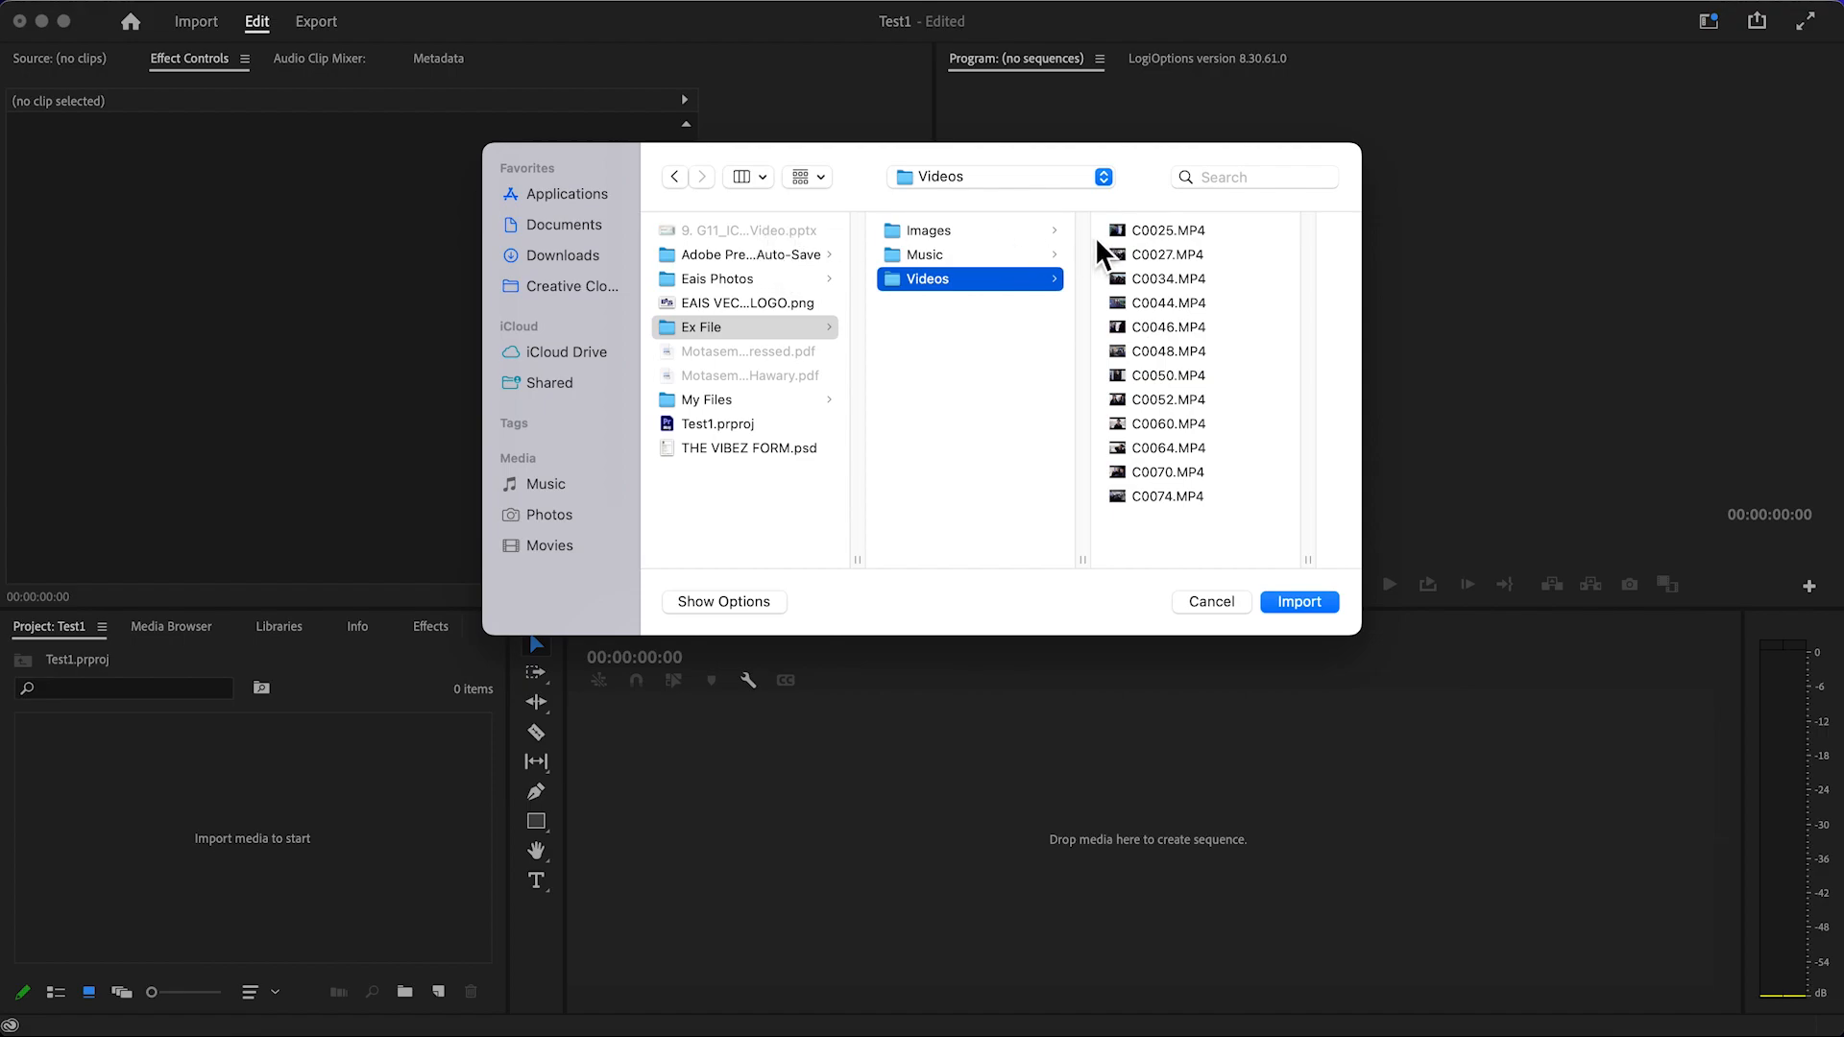
click(1003, 234)
click(978, 254)
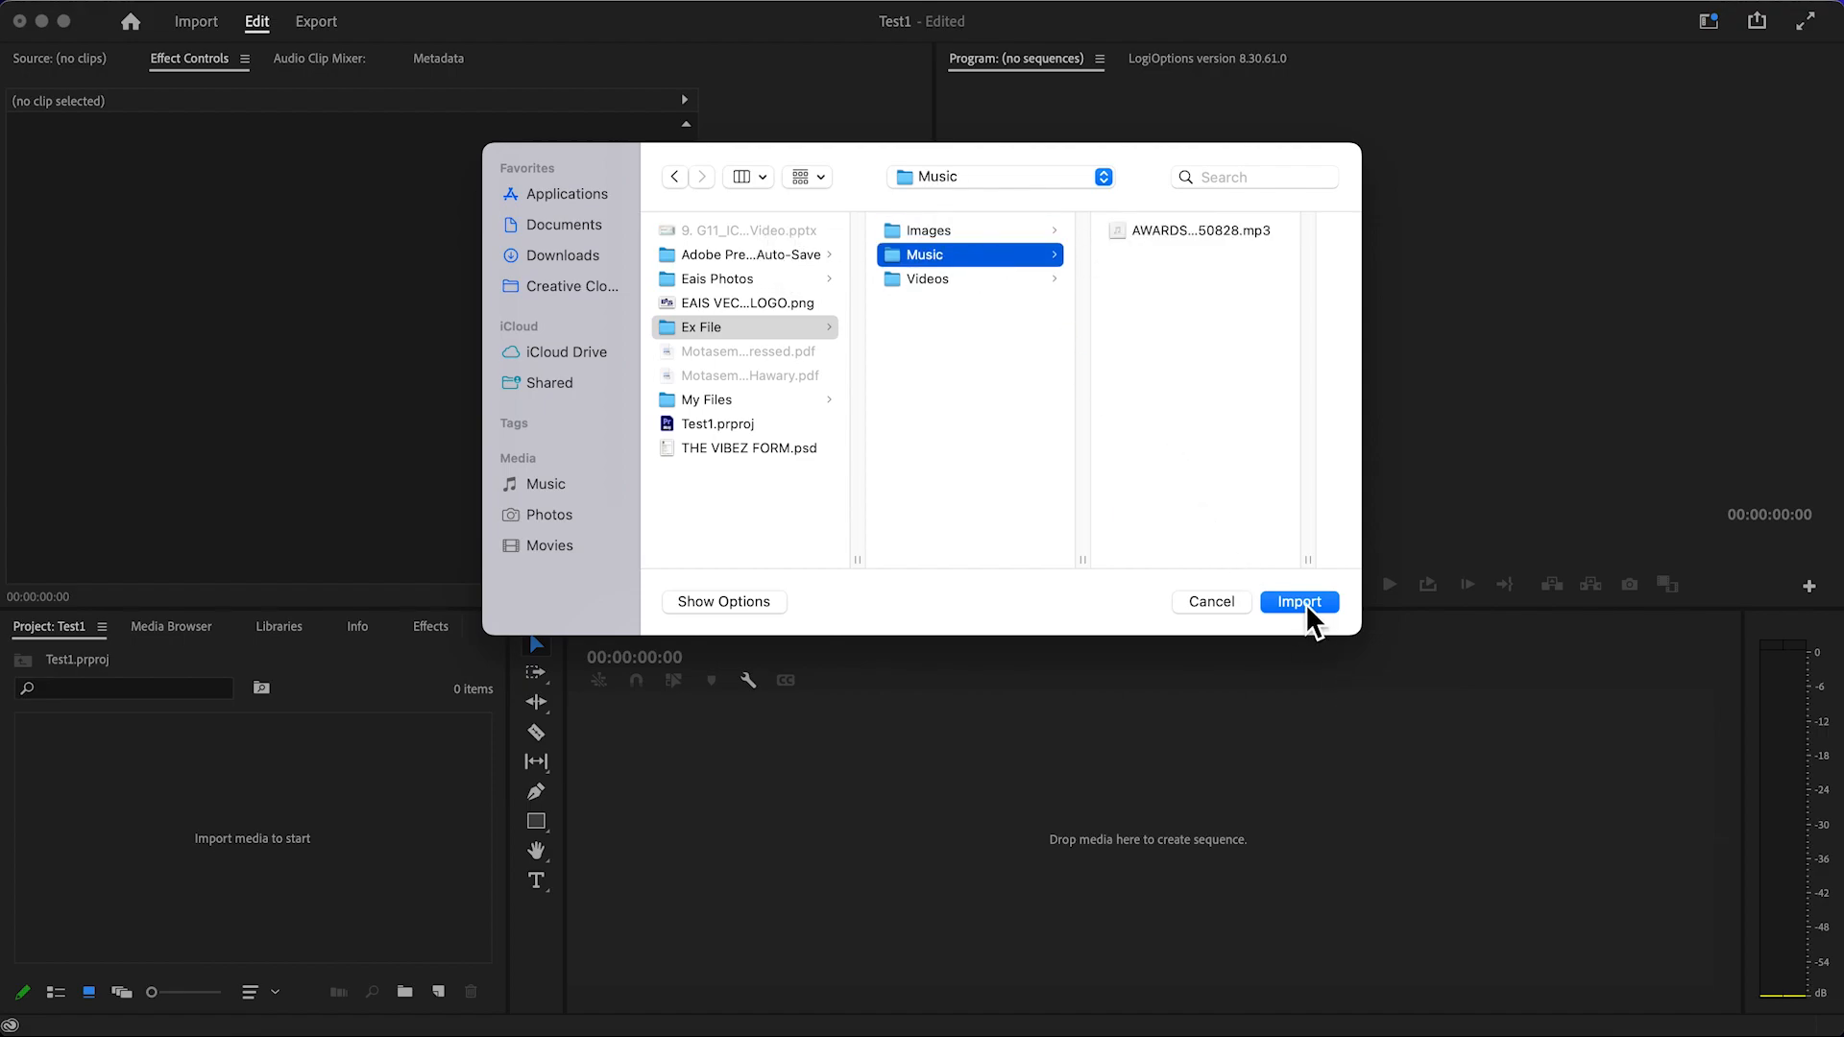
click(718, 330)
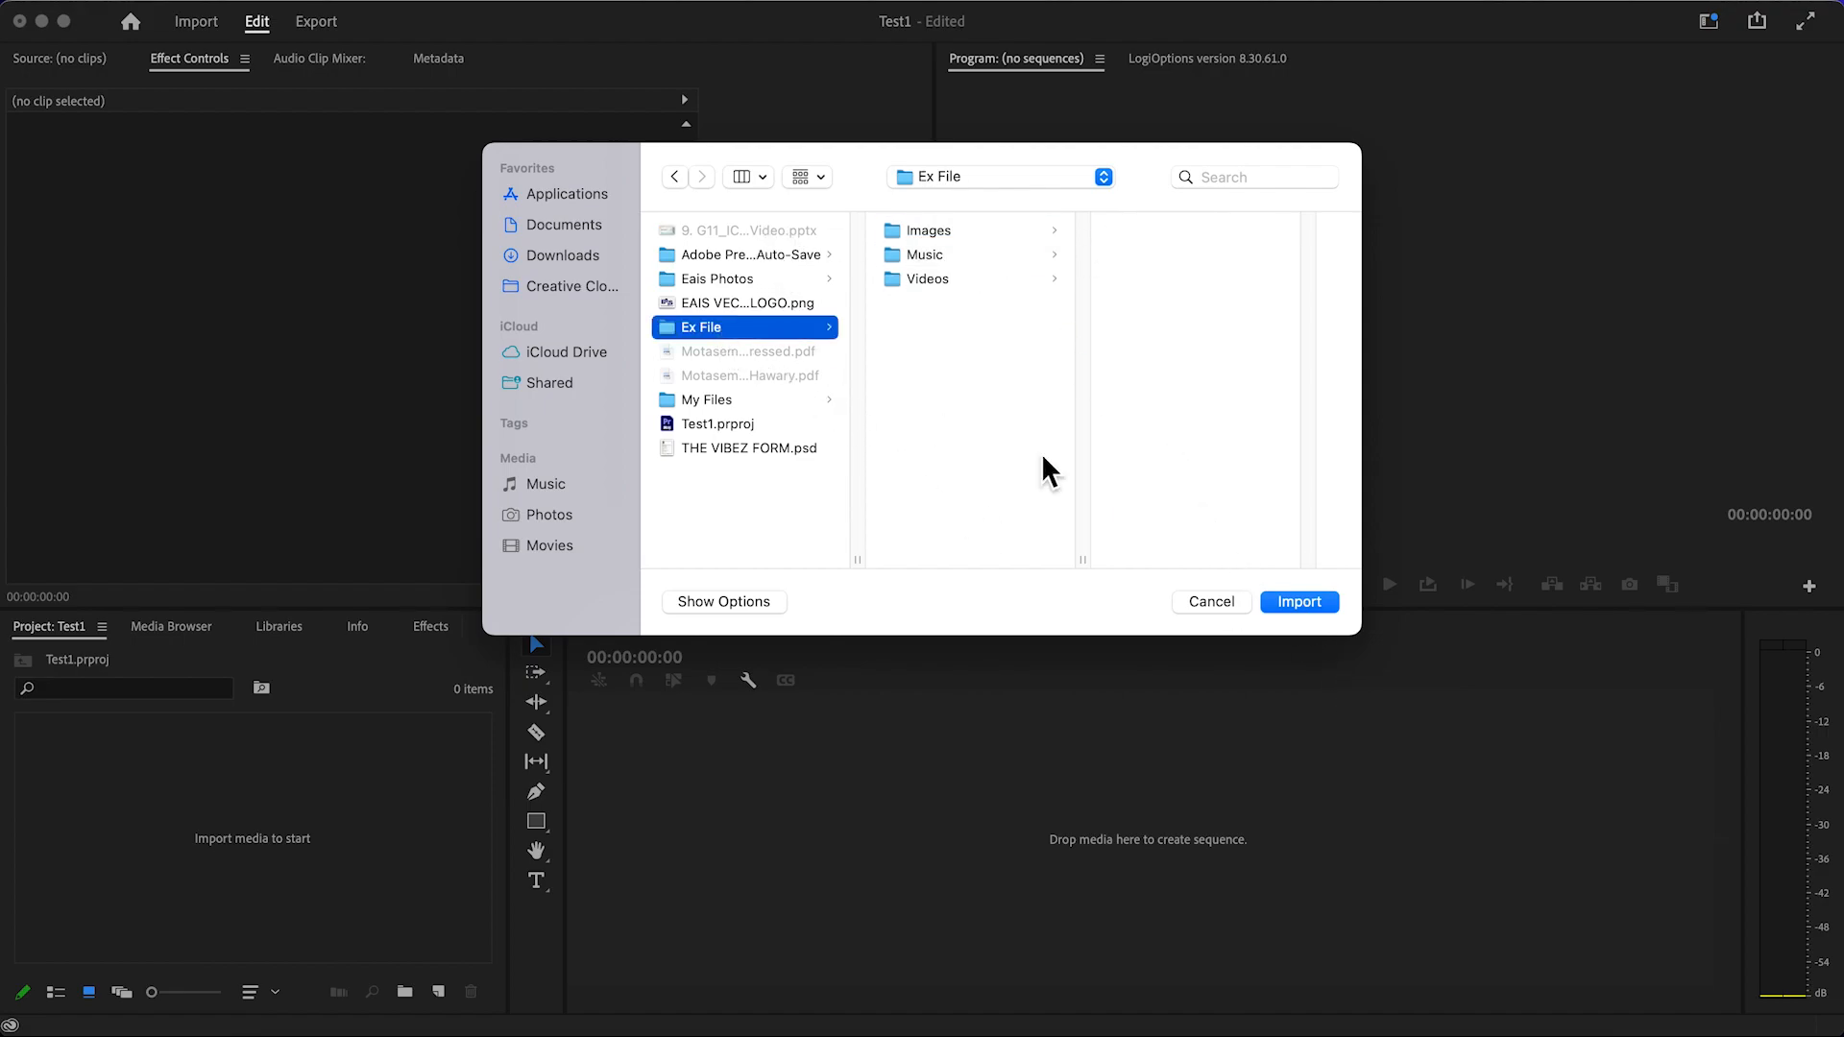
click(1301, 605)
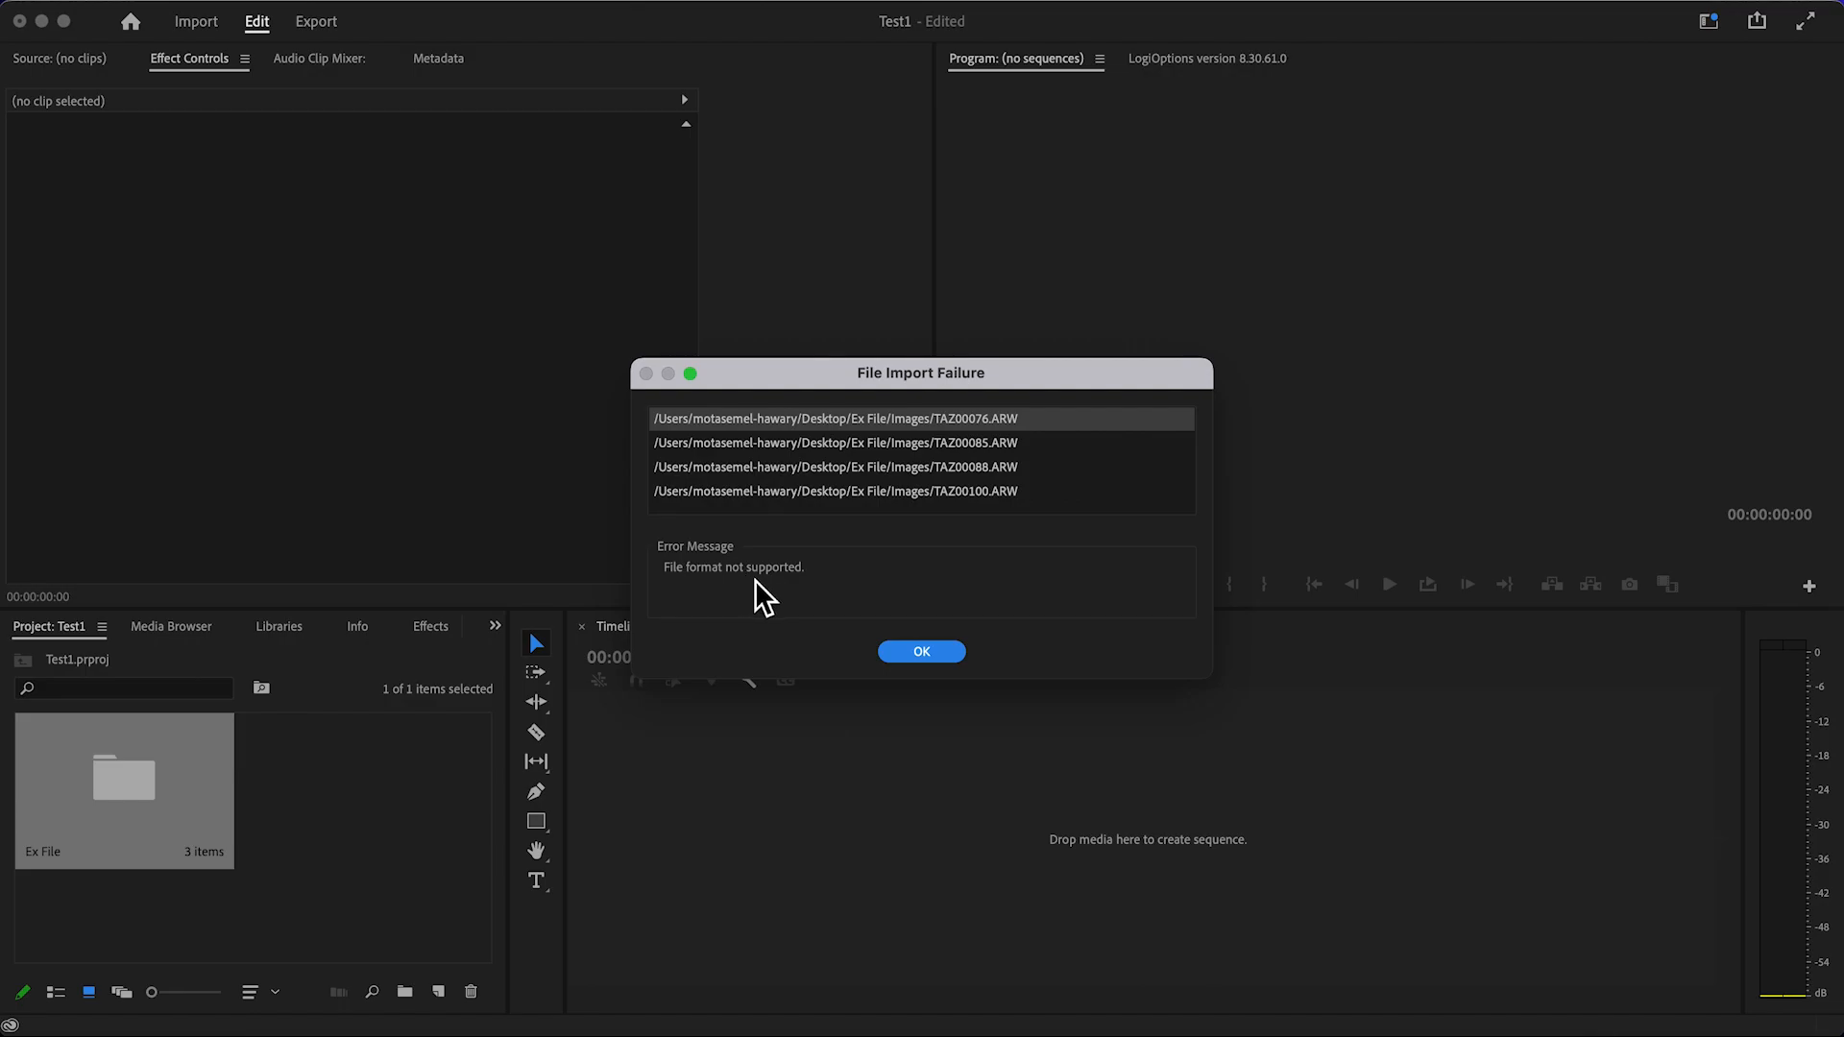
click(929, 656)
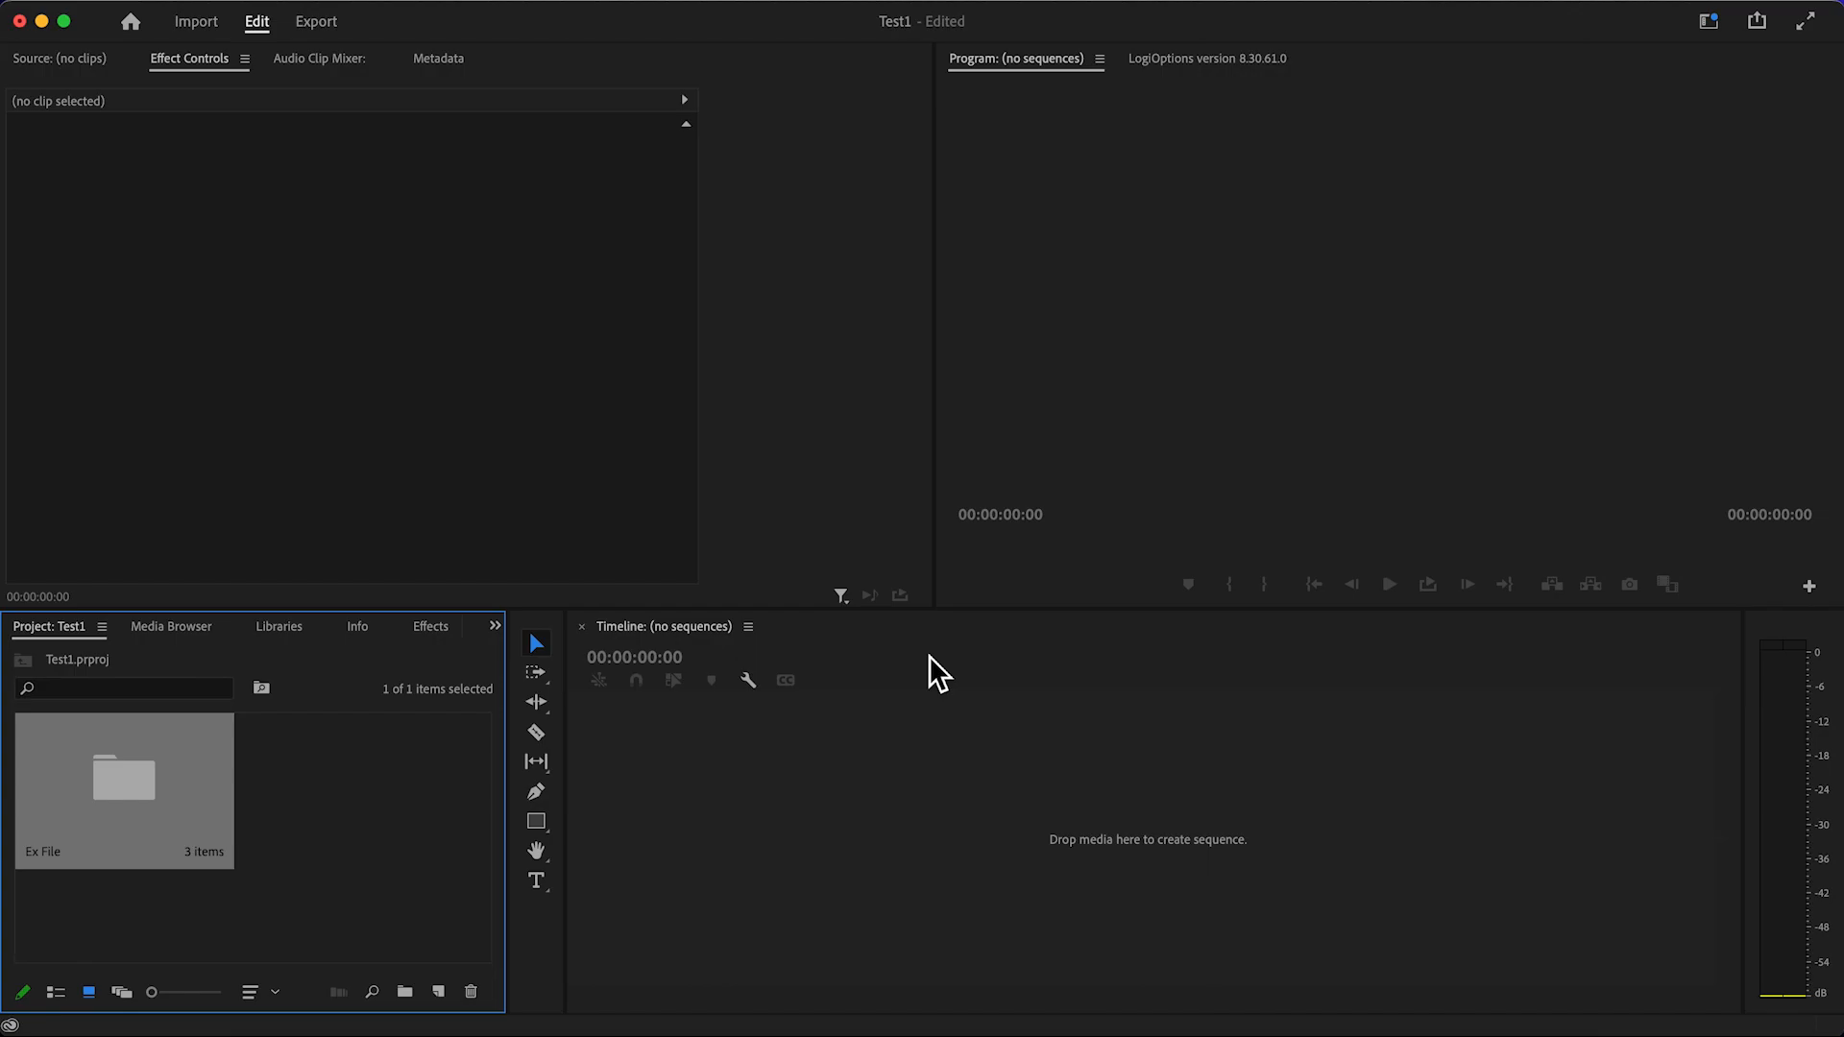
Open the Videos bin inside Ex File, and enlarge the bin's panel and its clip thumbnails.
double_click(146, 790)
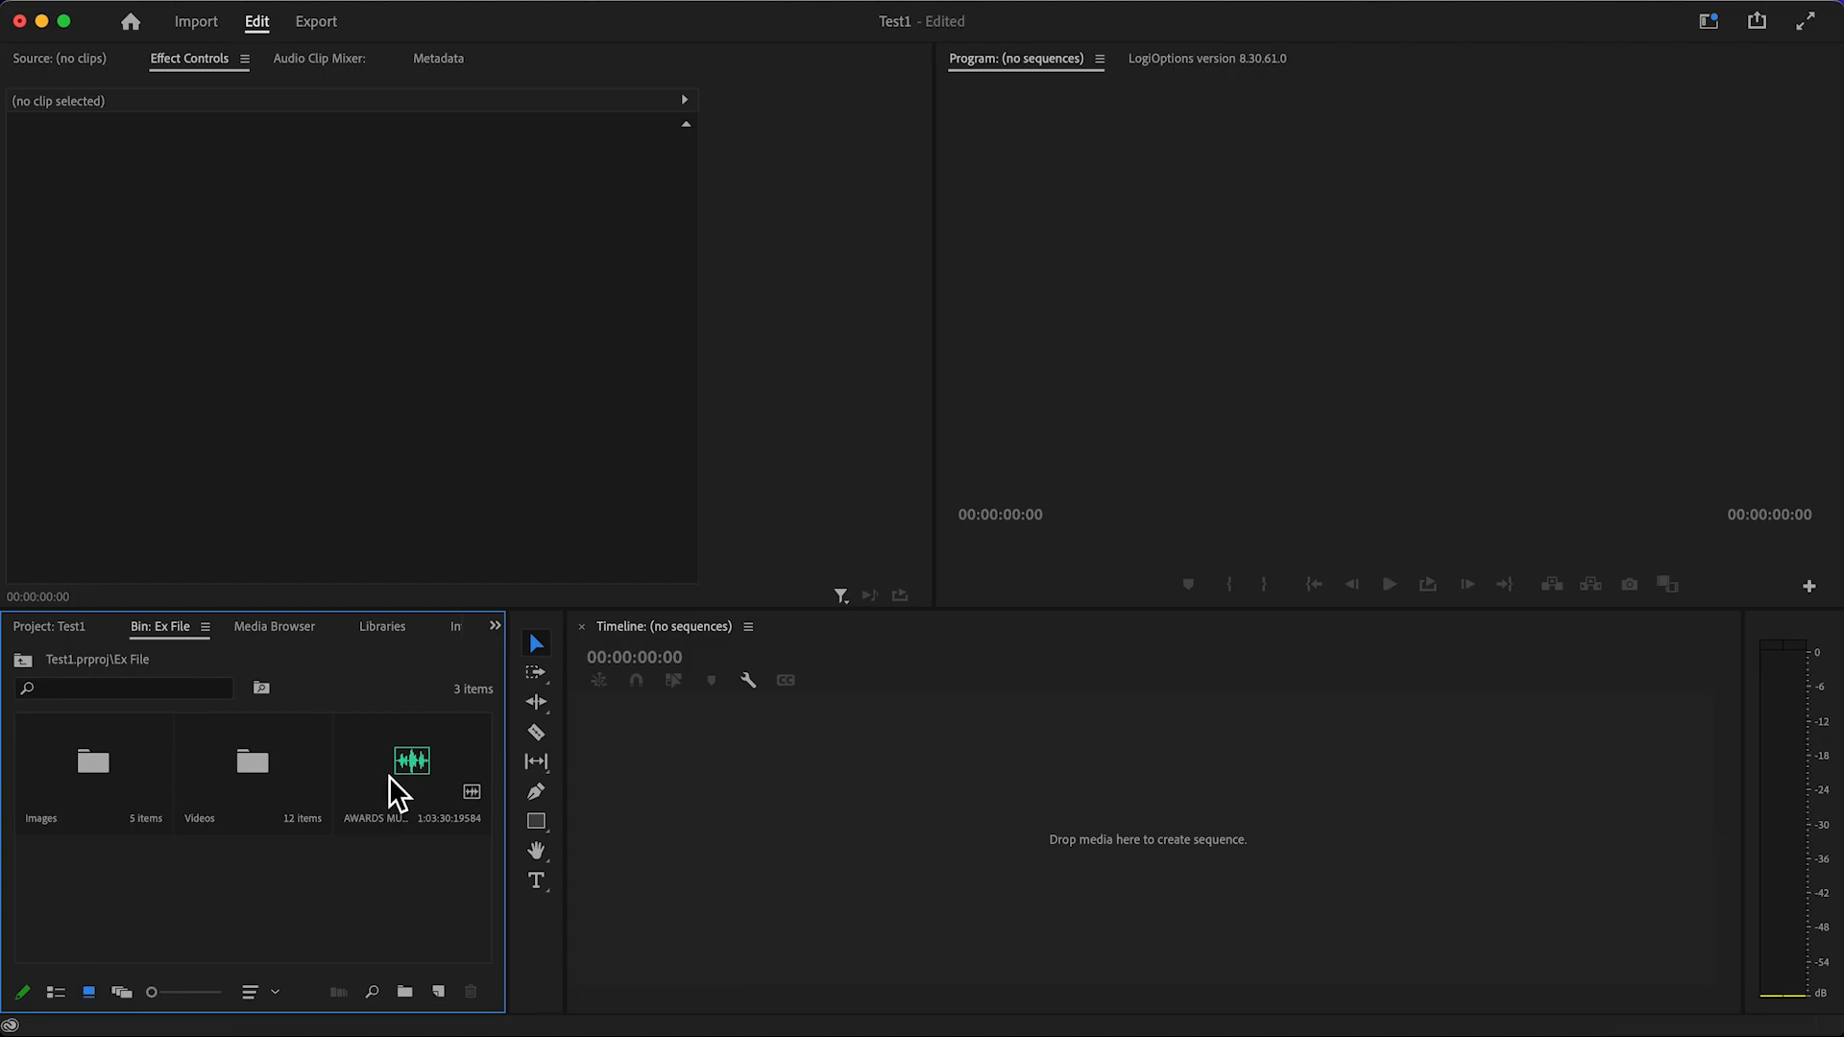
double_click(263, 769)
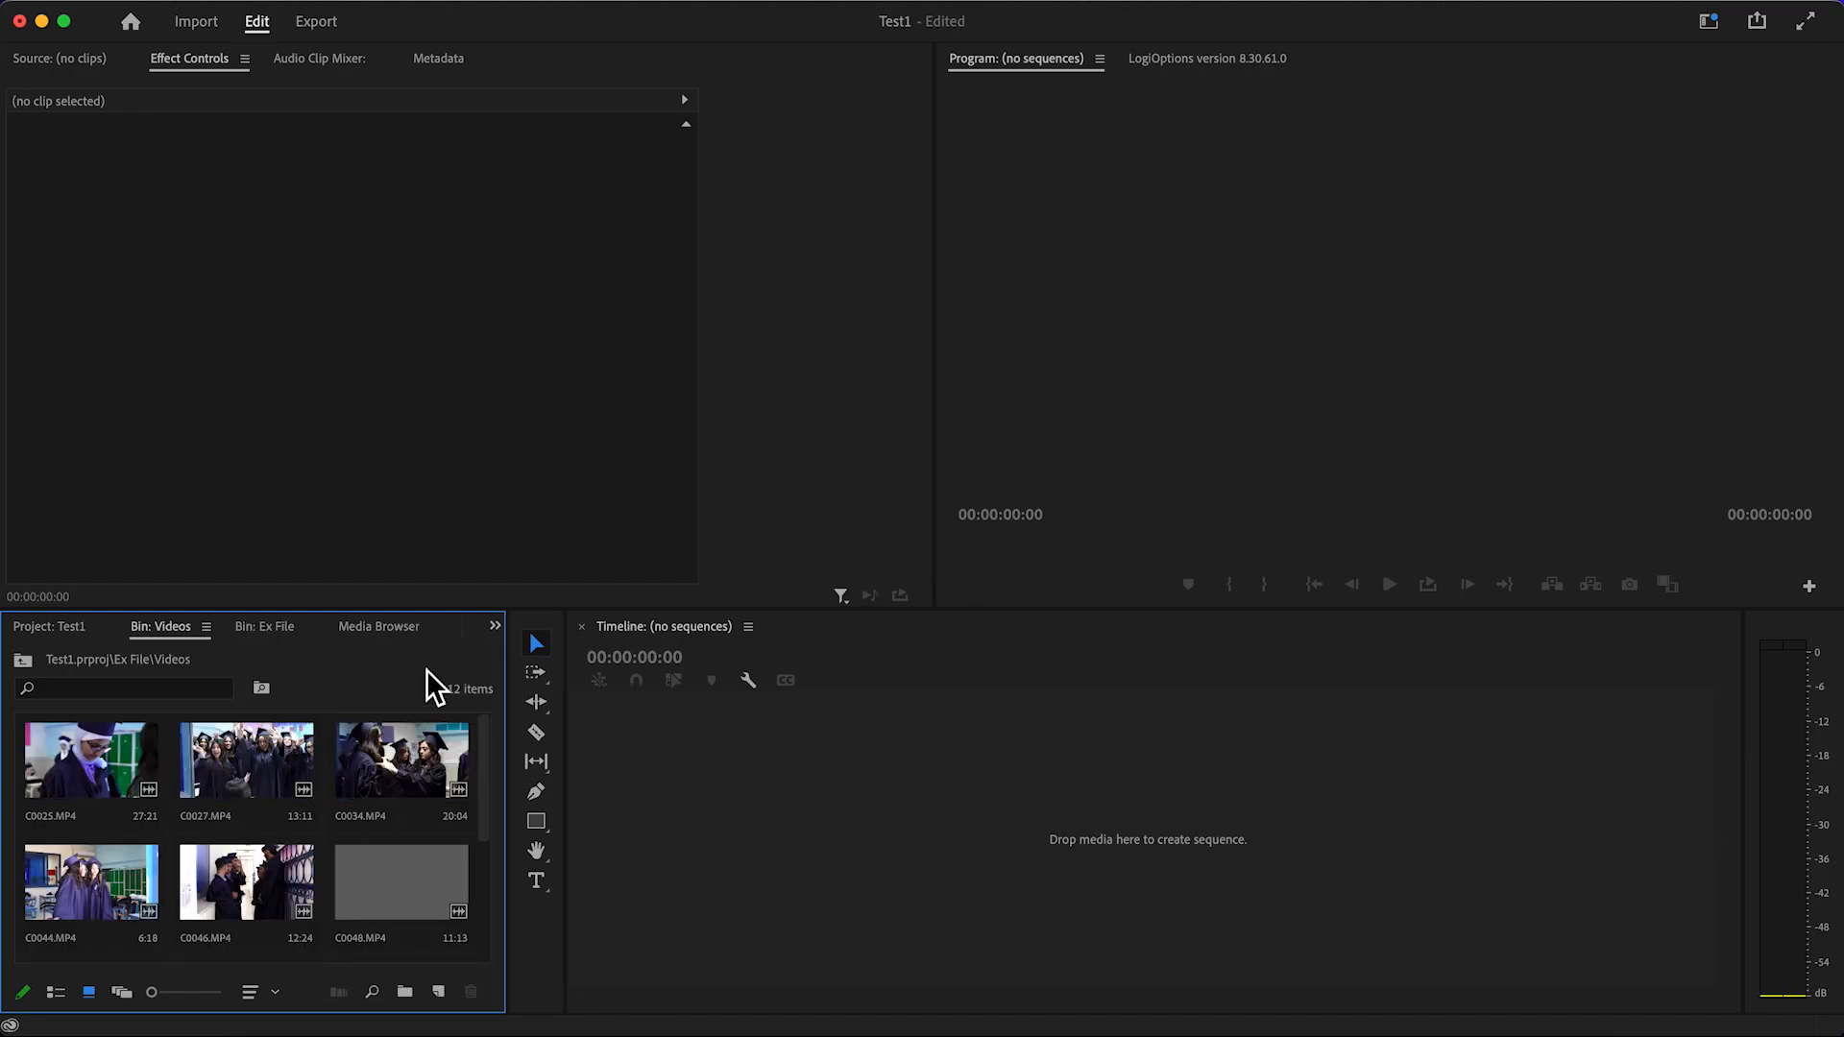
drag(520, 683, 779, 676)
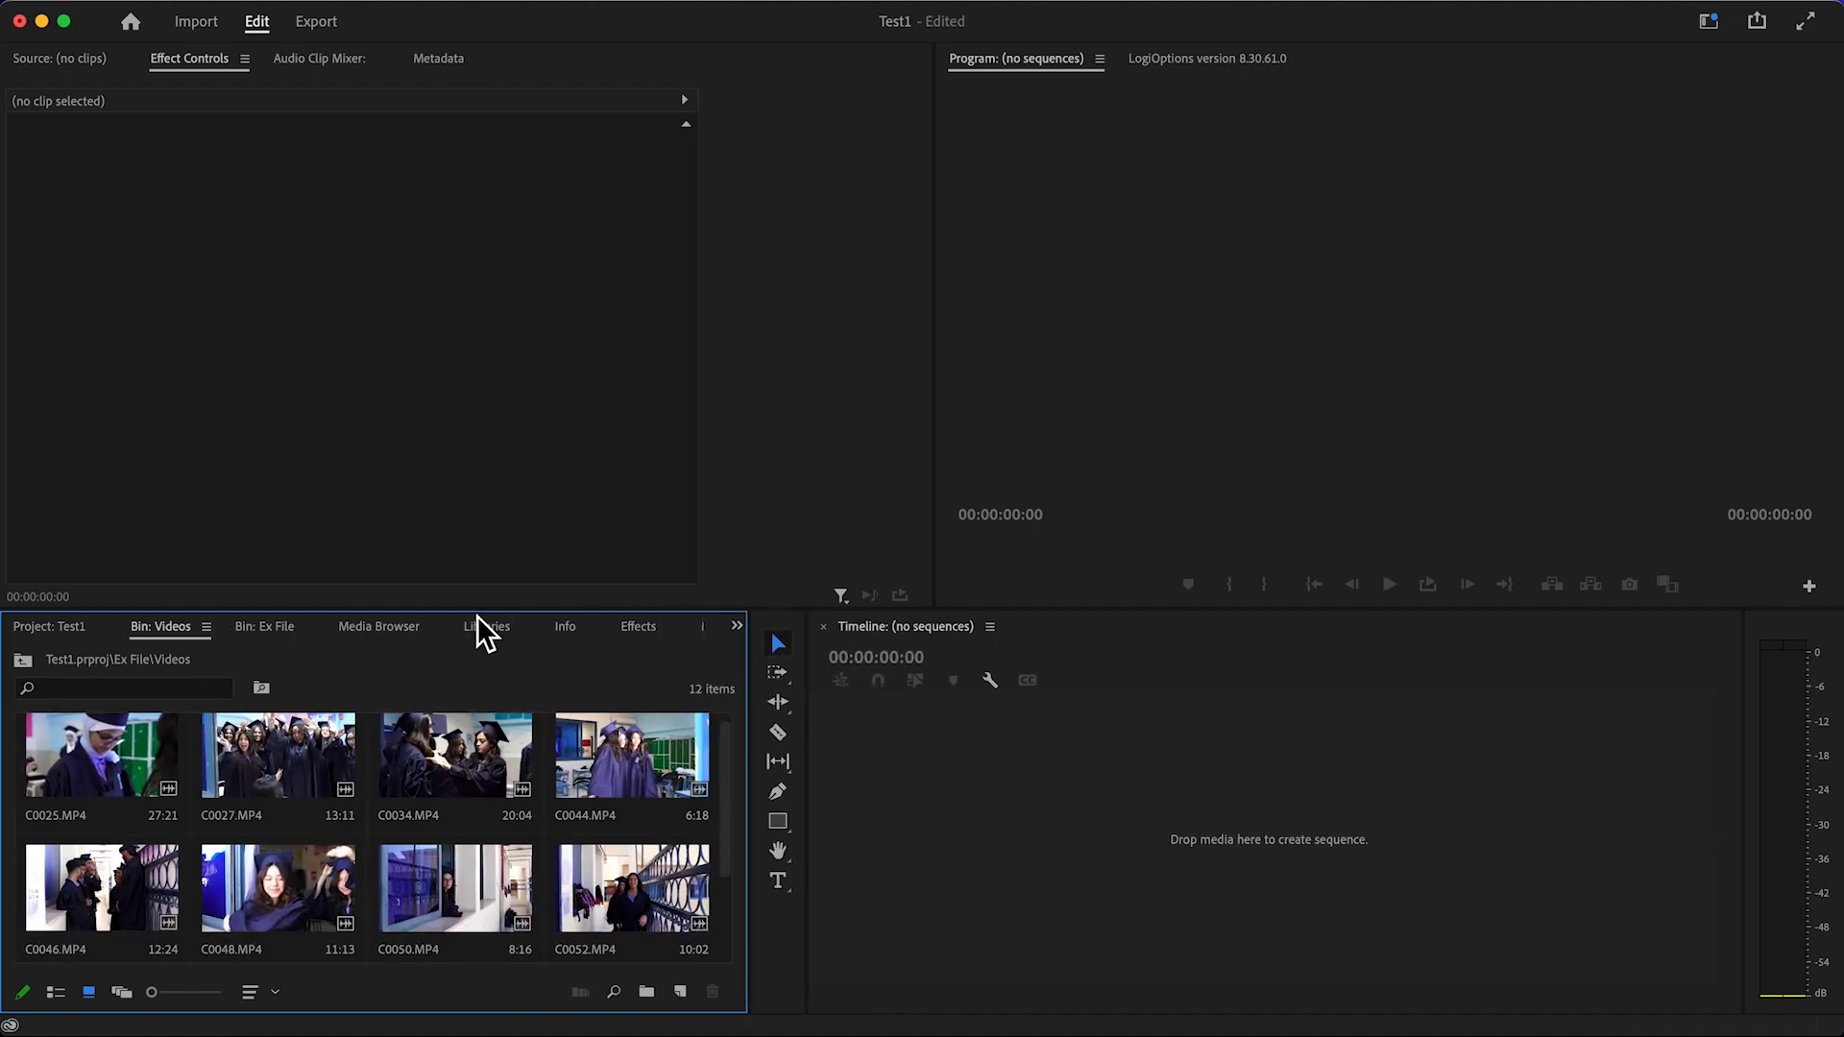
drag(481, 618, 474, 486)
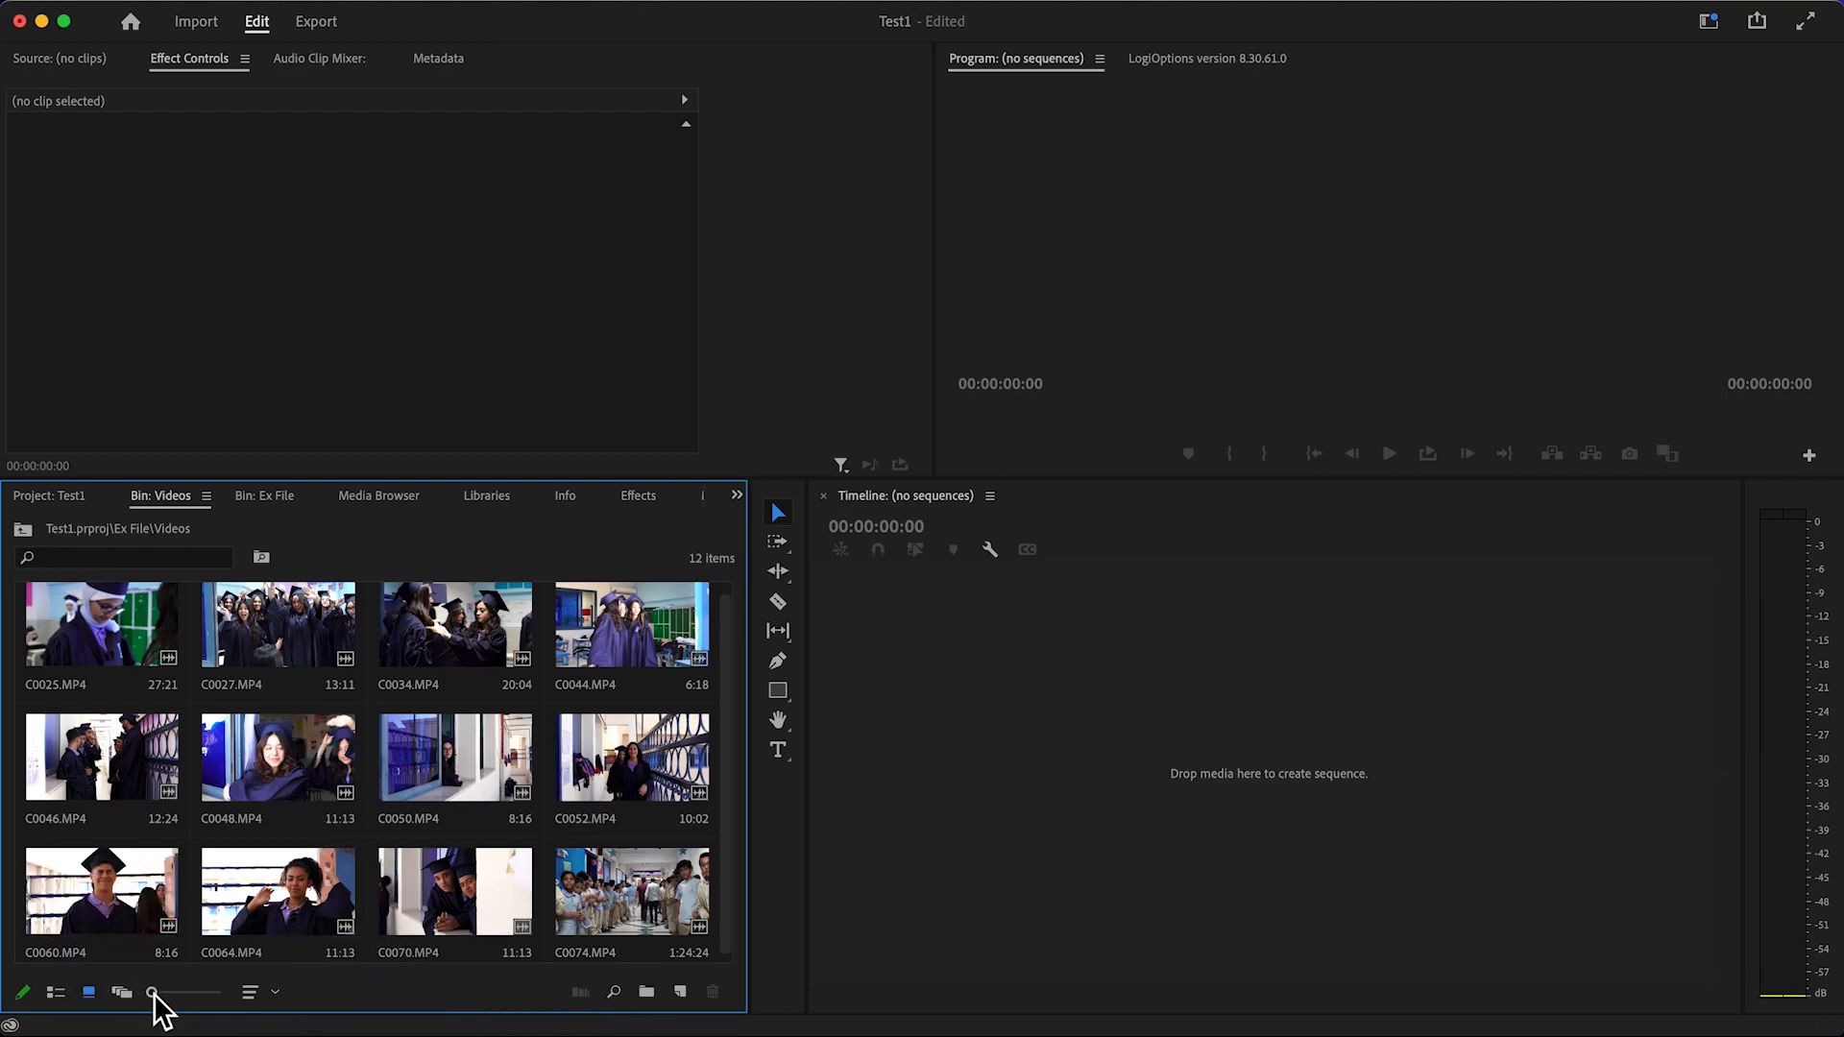
drag(154, 993, 185, 997)
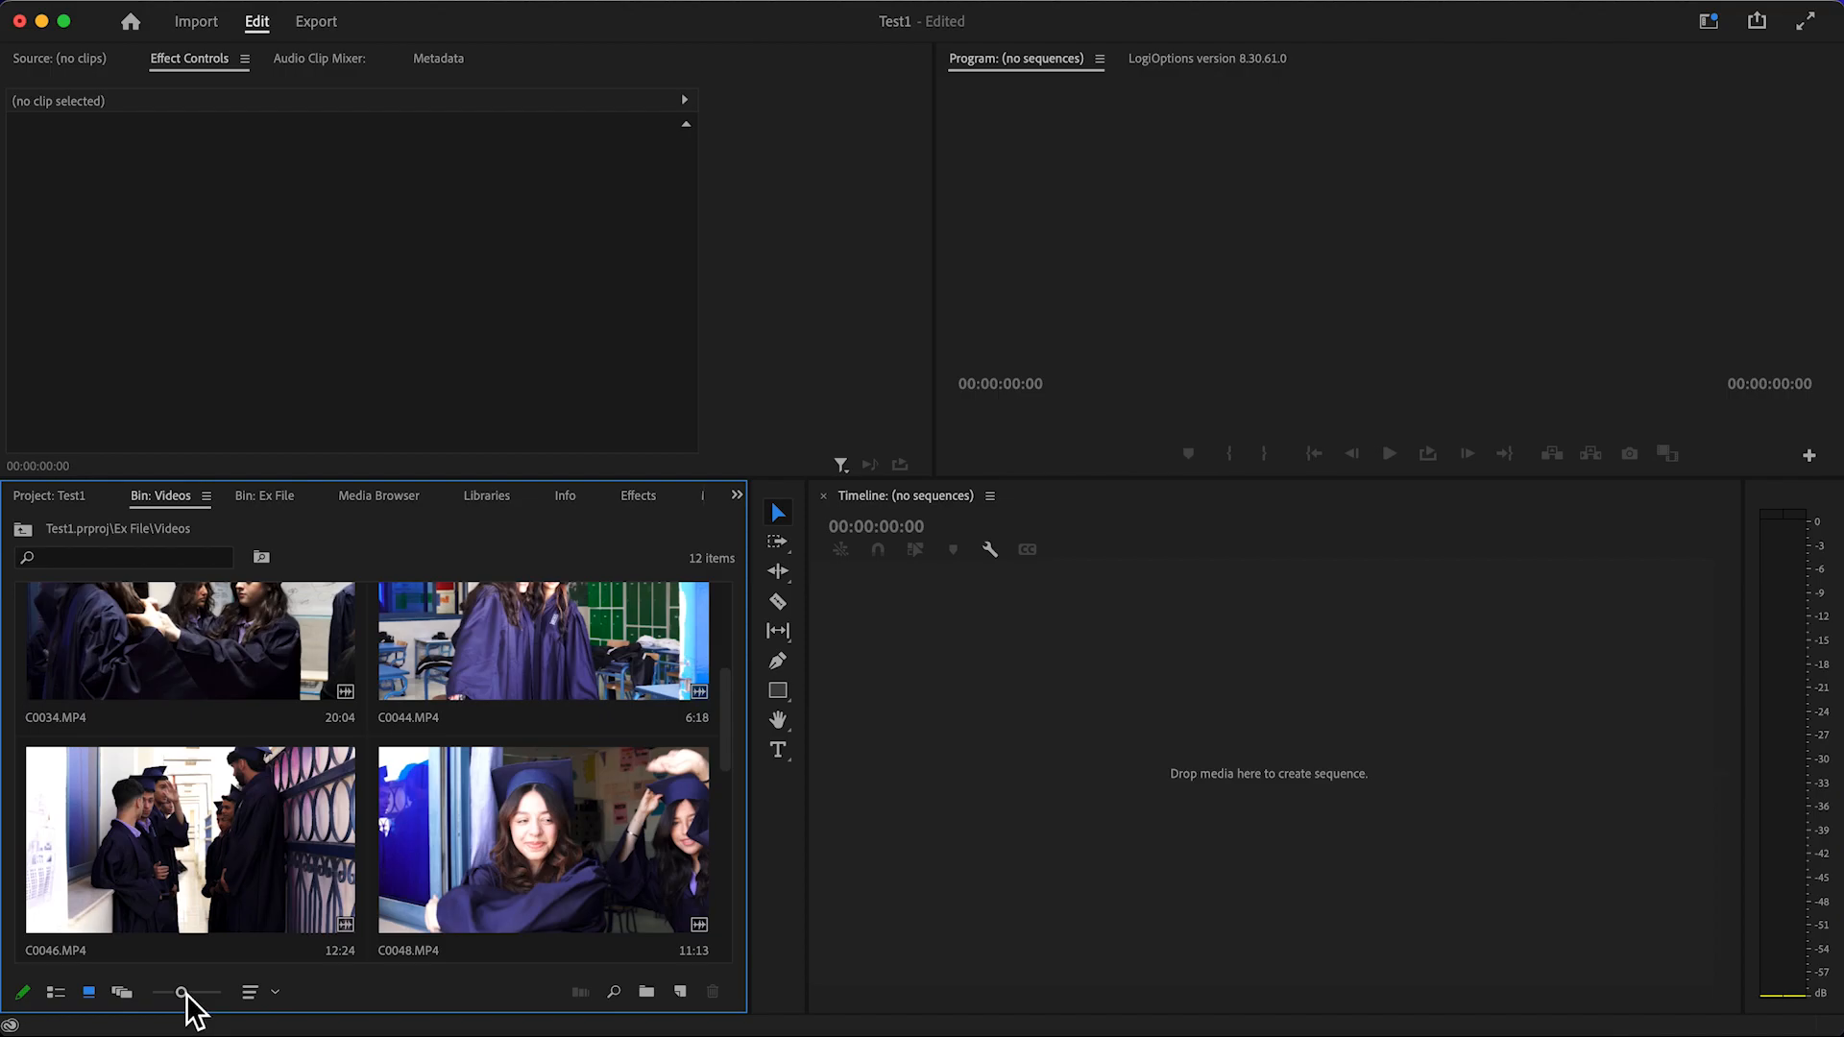
scroll(221, 891, up, 3)
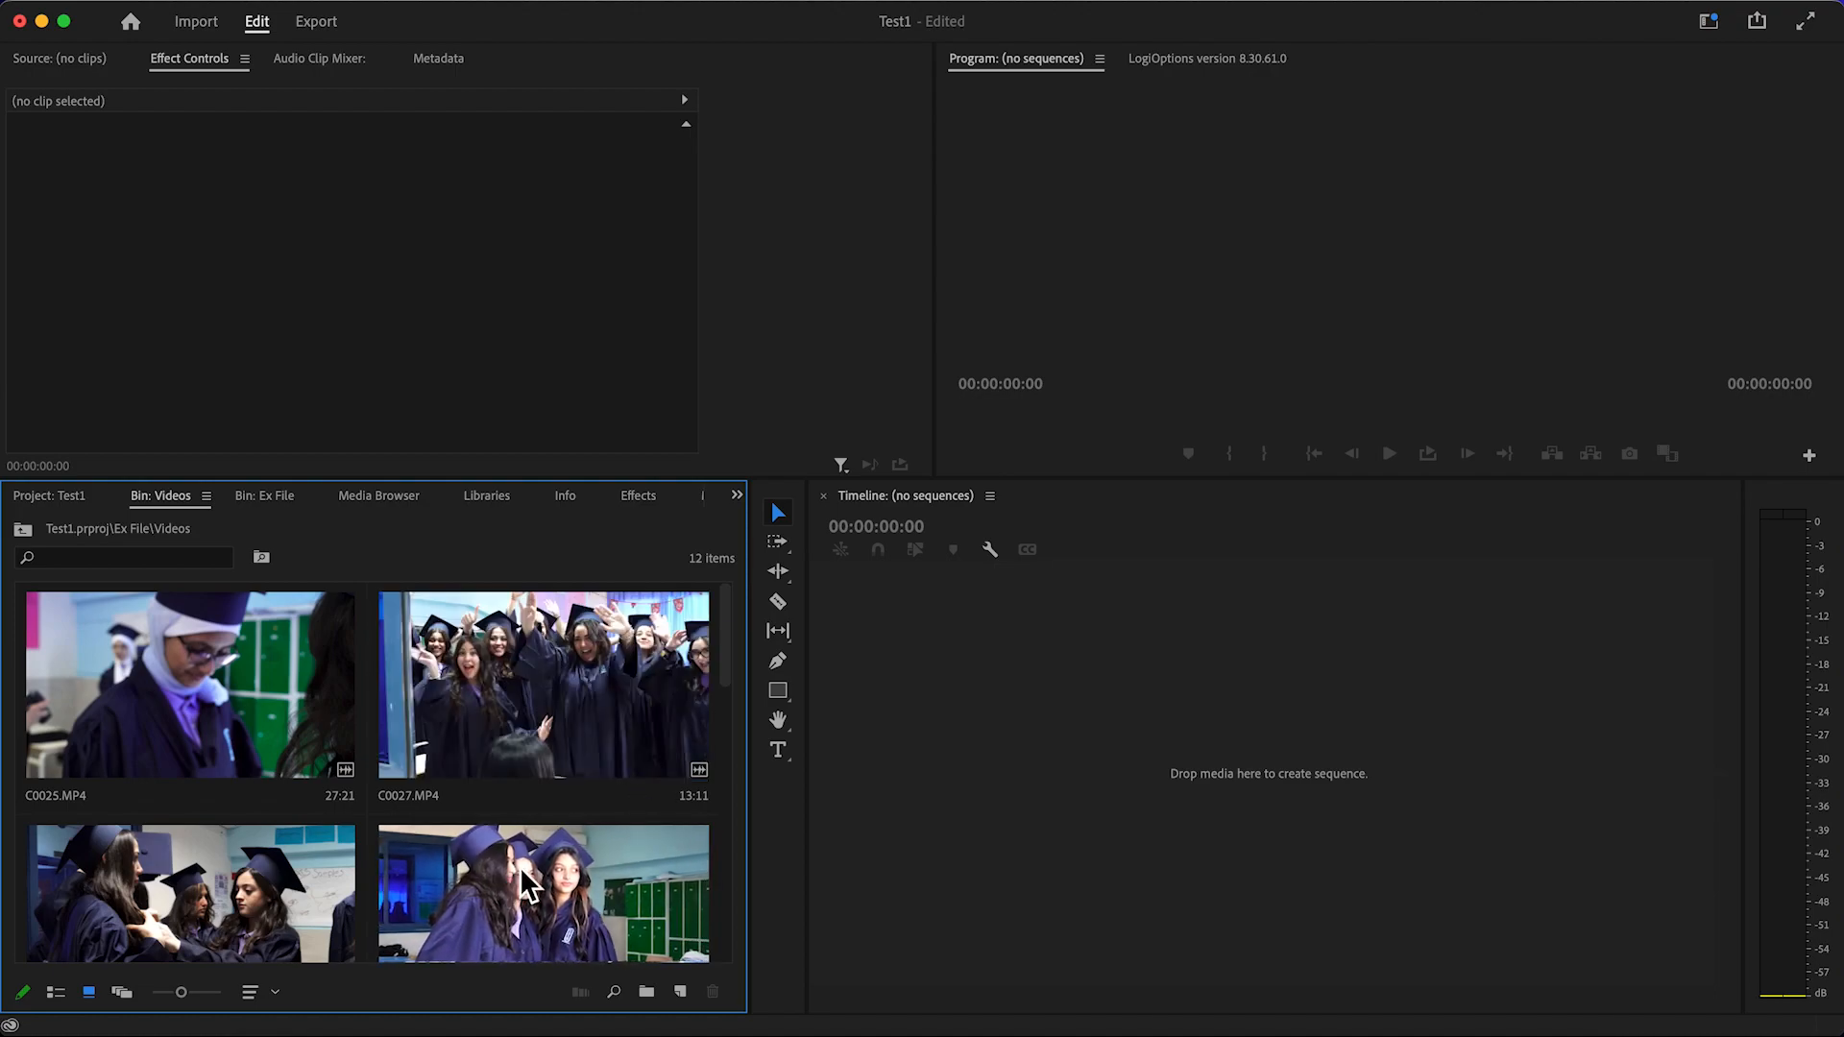
Load C0027.MP4 in the Source monitor, rewind it to its first frame, and create a new timeline sequence from it.
click(520, 693)
drag(521, 694, 471, 389)
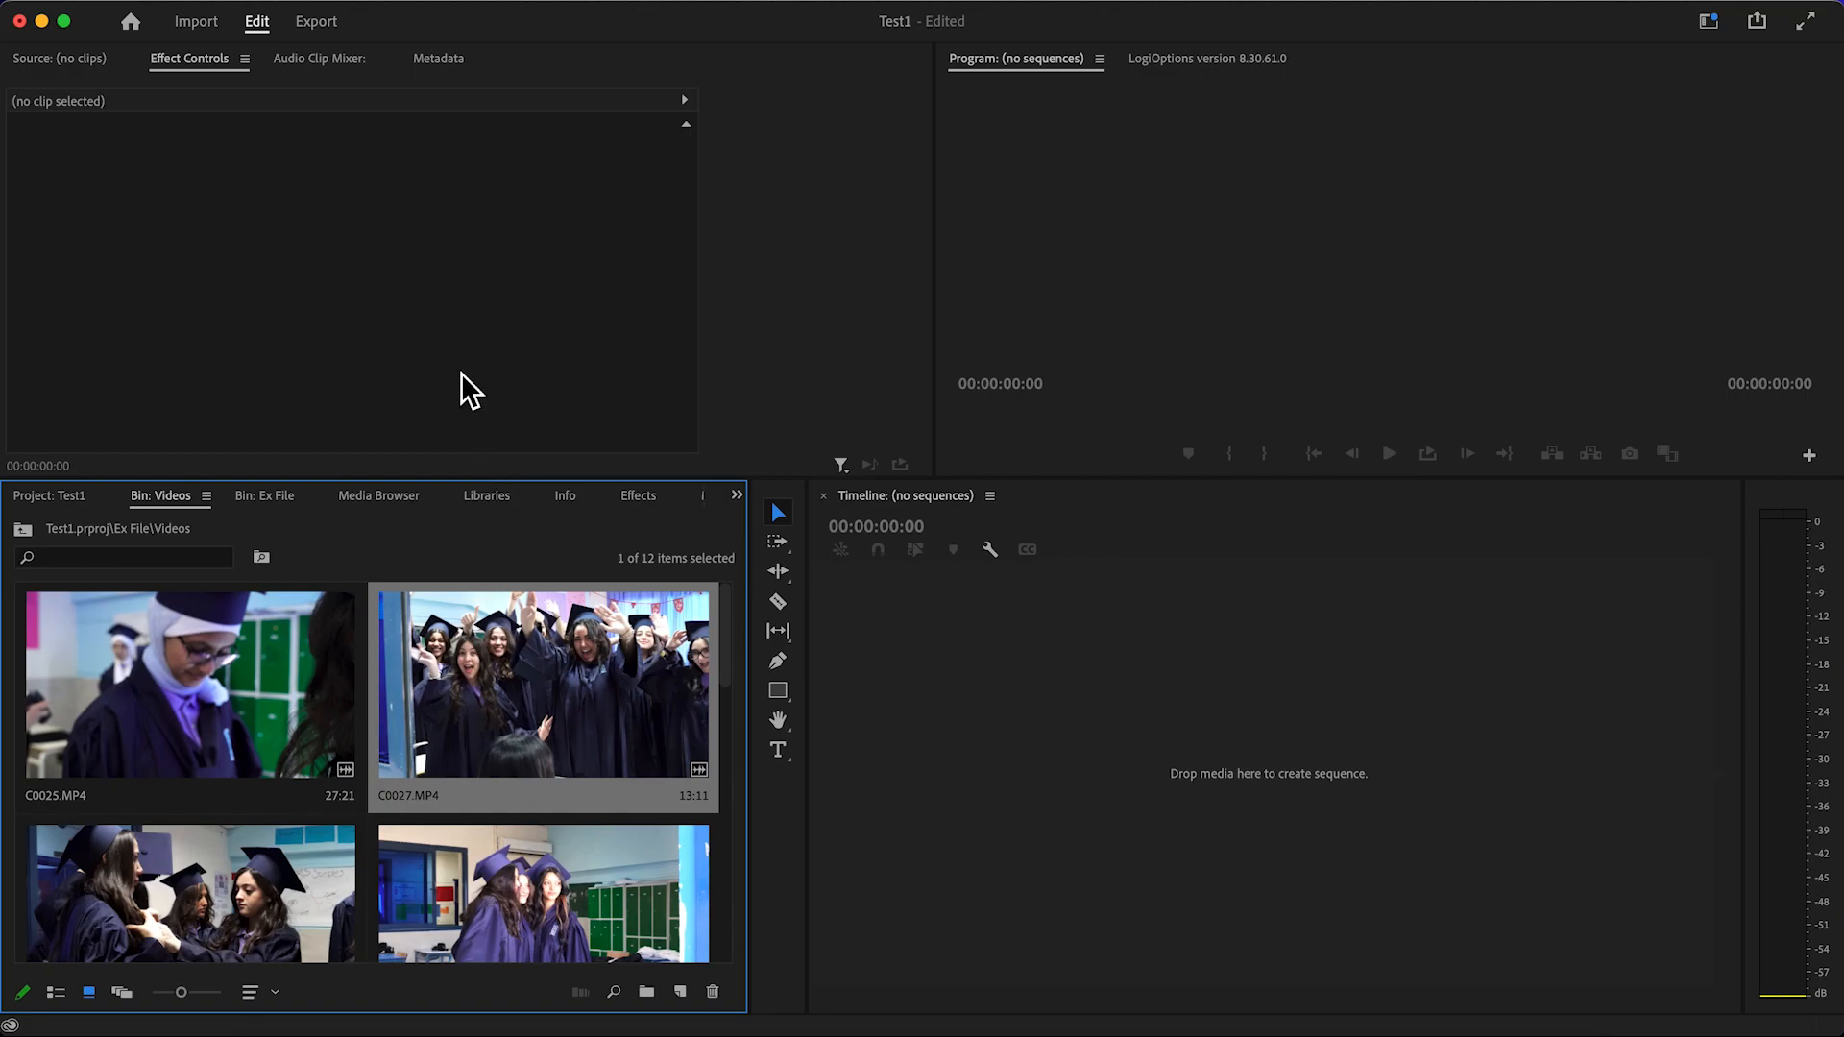
double_click(584, 672)
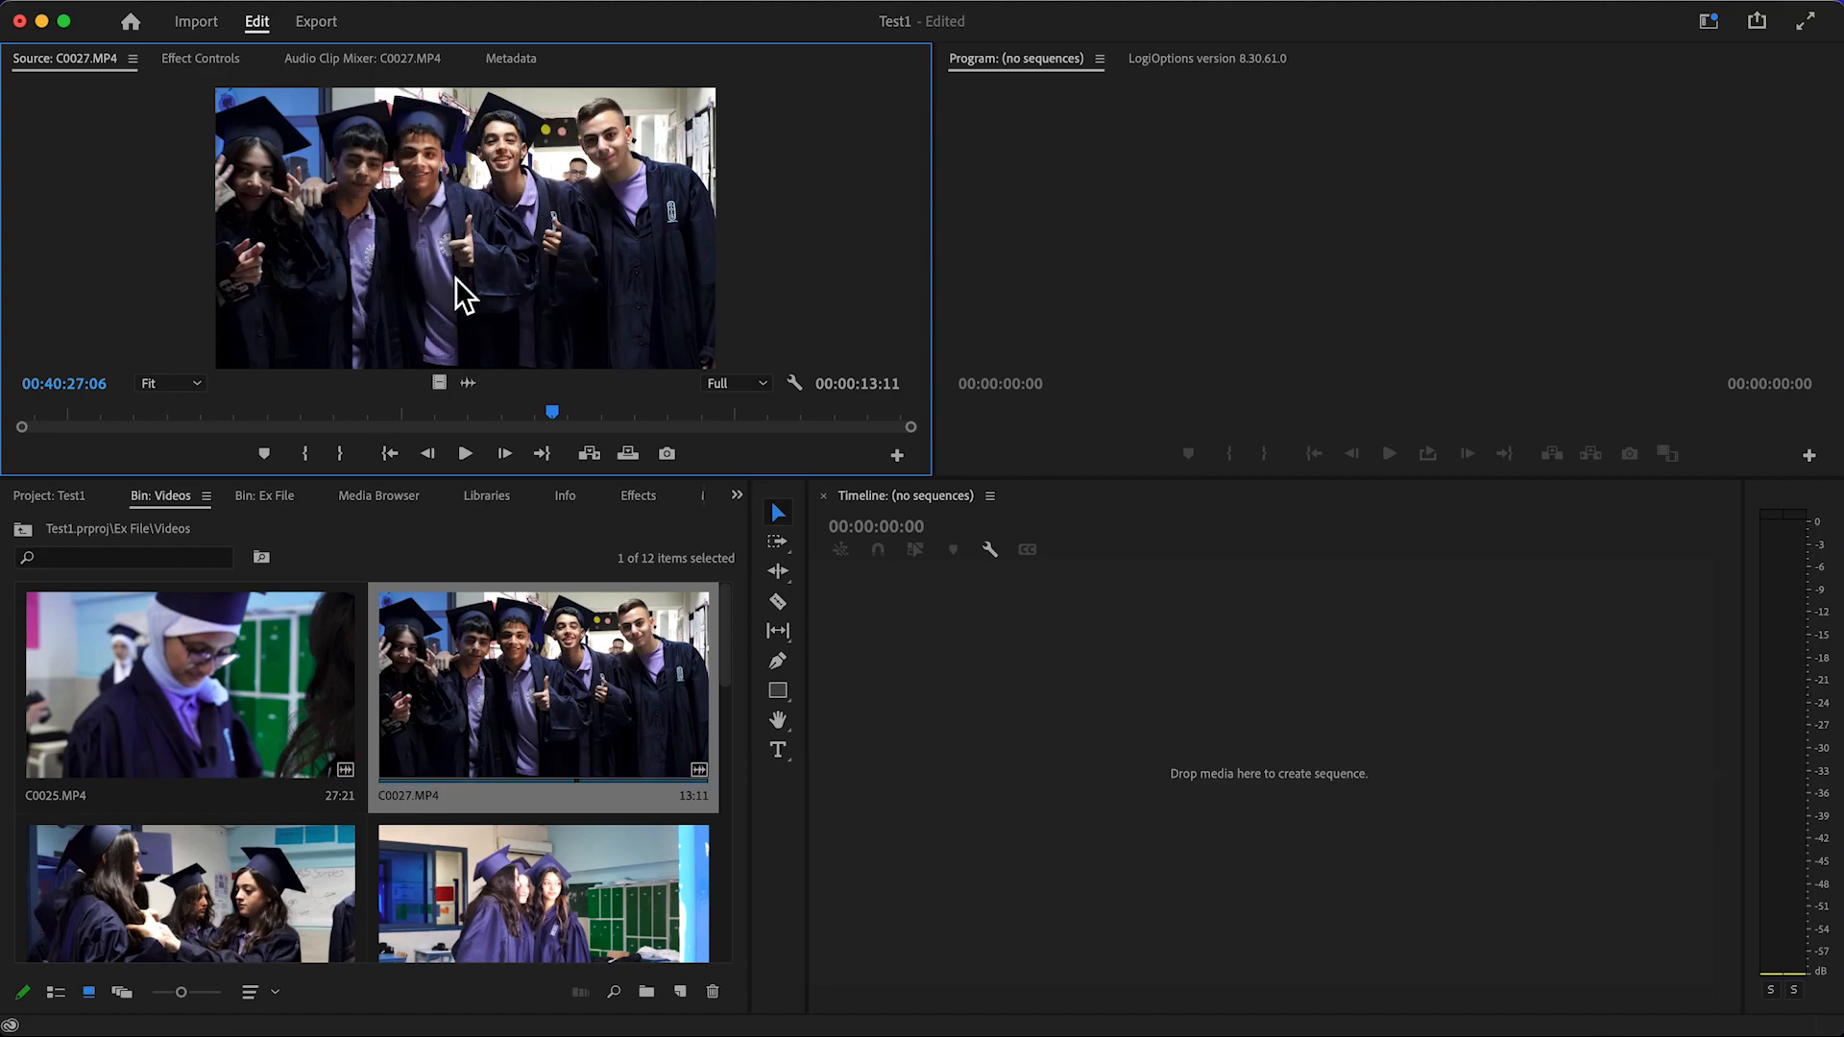
drag(557, 415, 26, 432)
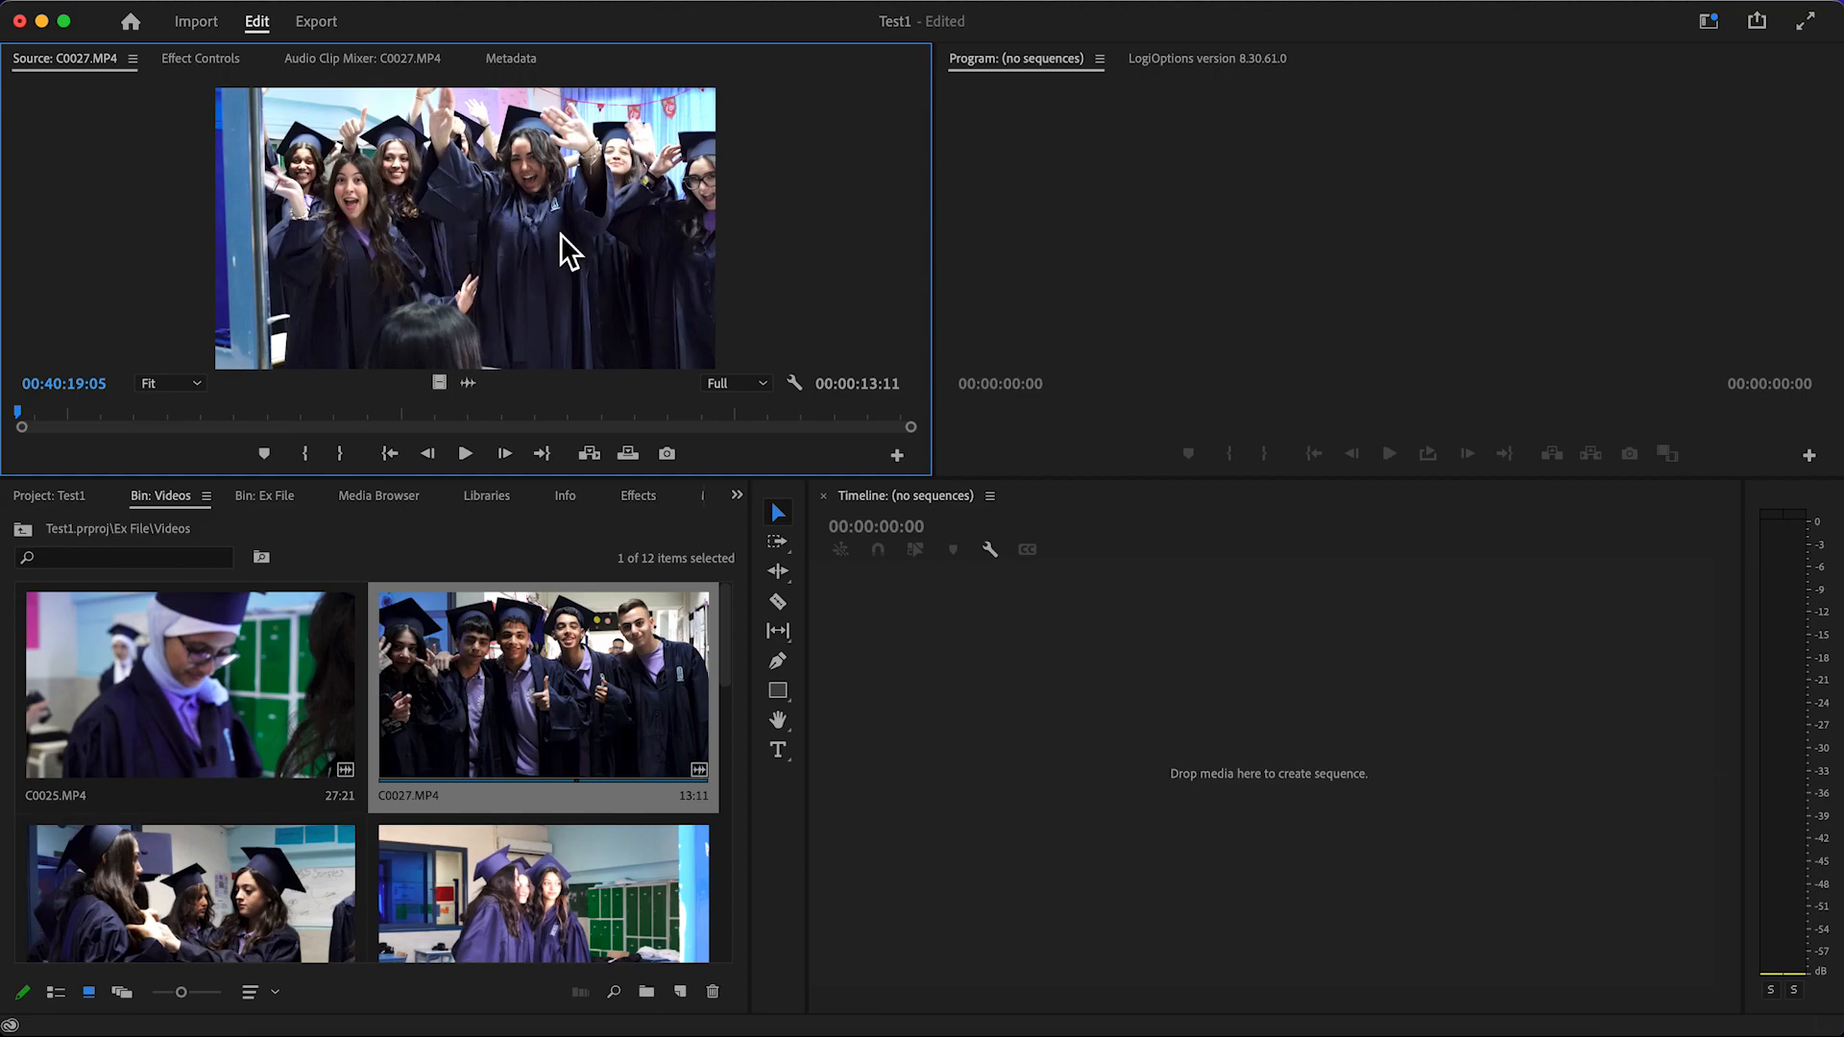
drag(561, 235, 915, 623)
drag(922, 661, 934, 744)
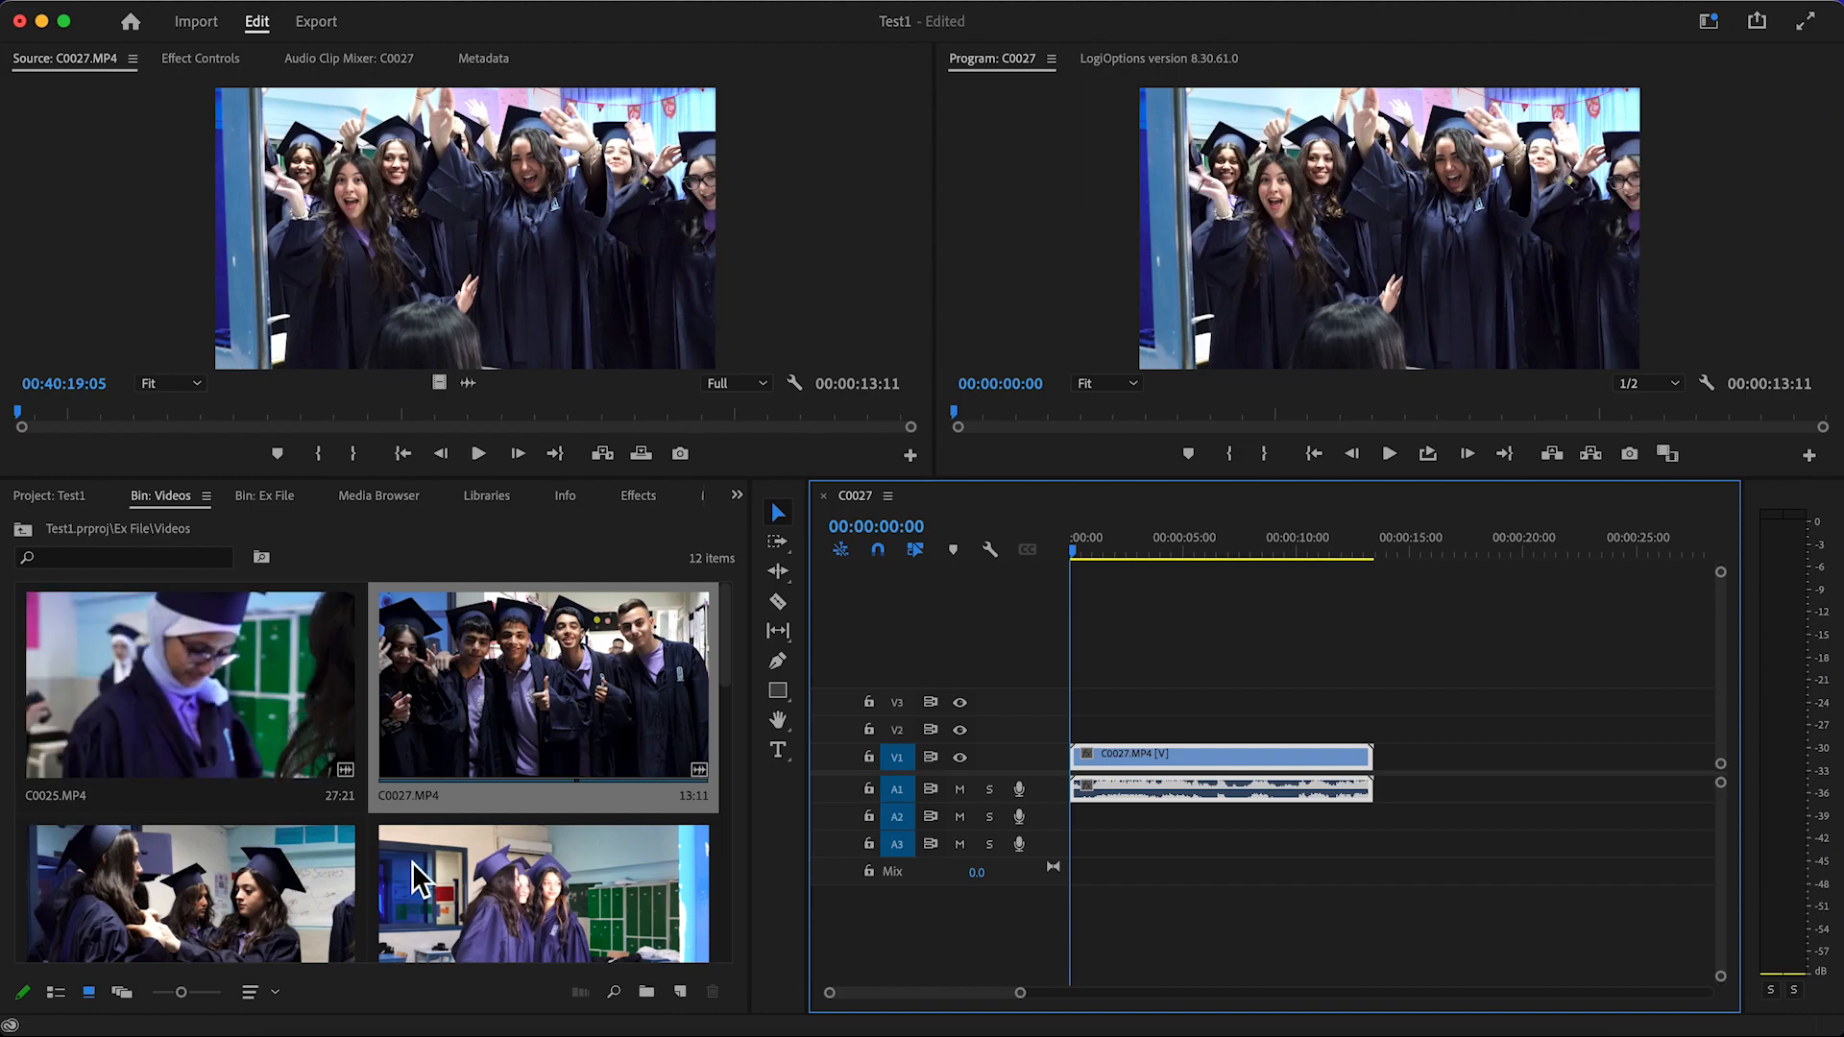
Load C0044.MP4 in the Source monitor and append it directly after C0027.MP4 on video track V1.
double_click(509, 884)
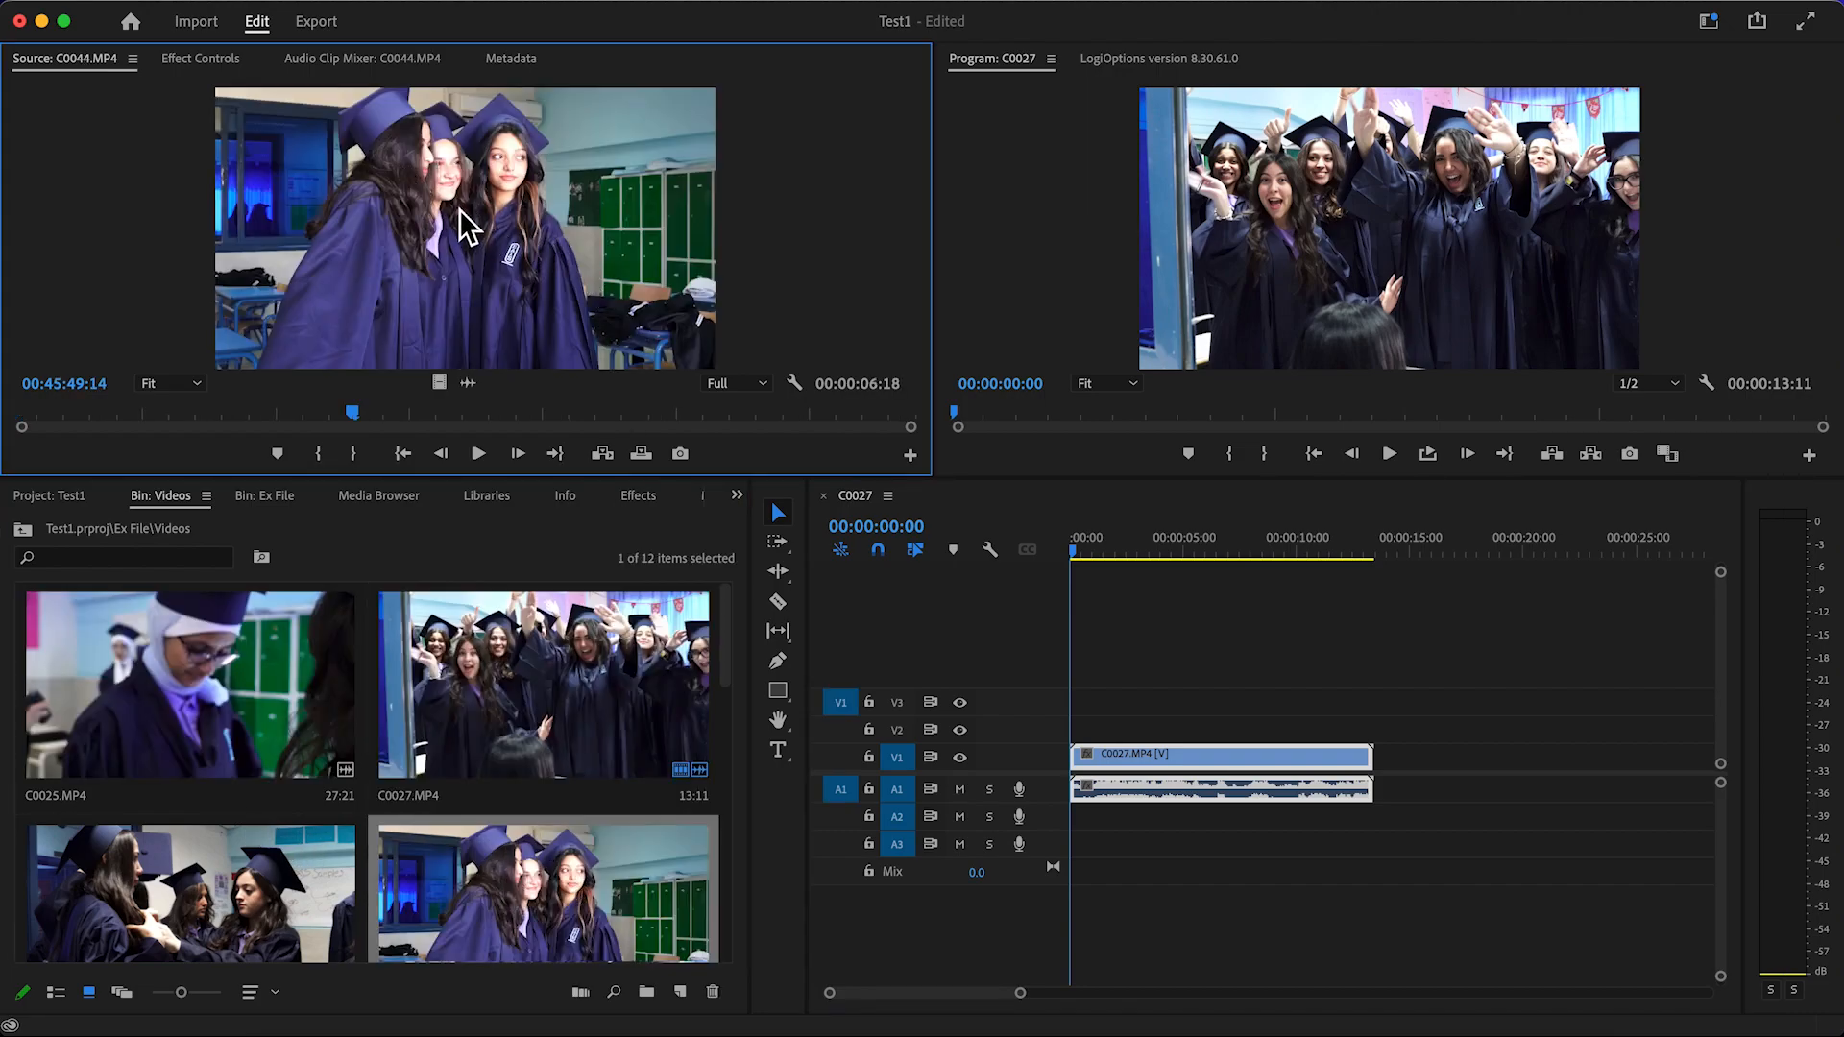
drag(470, 228, 1391, 767)
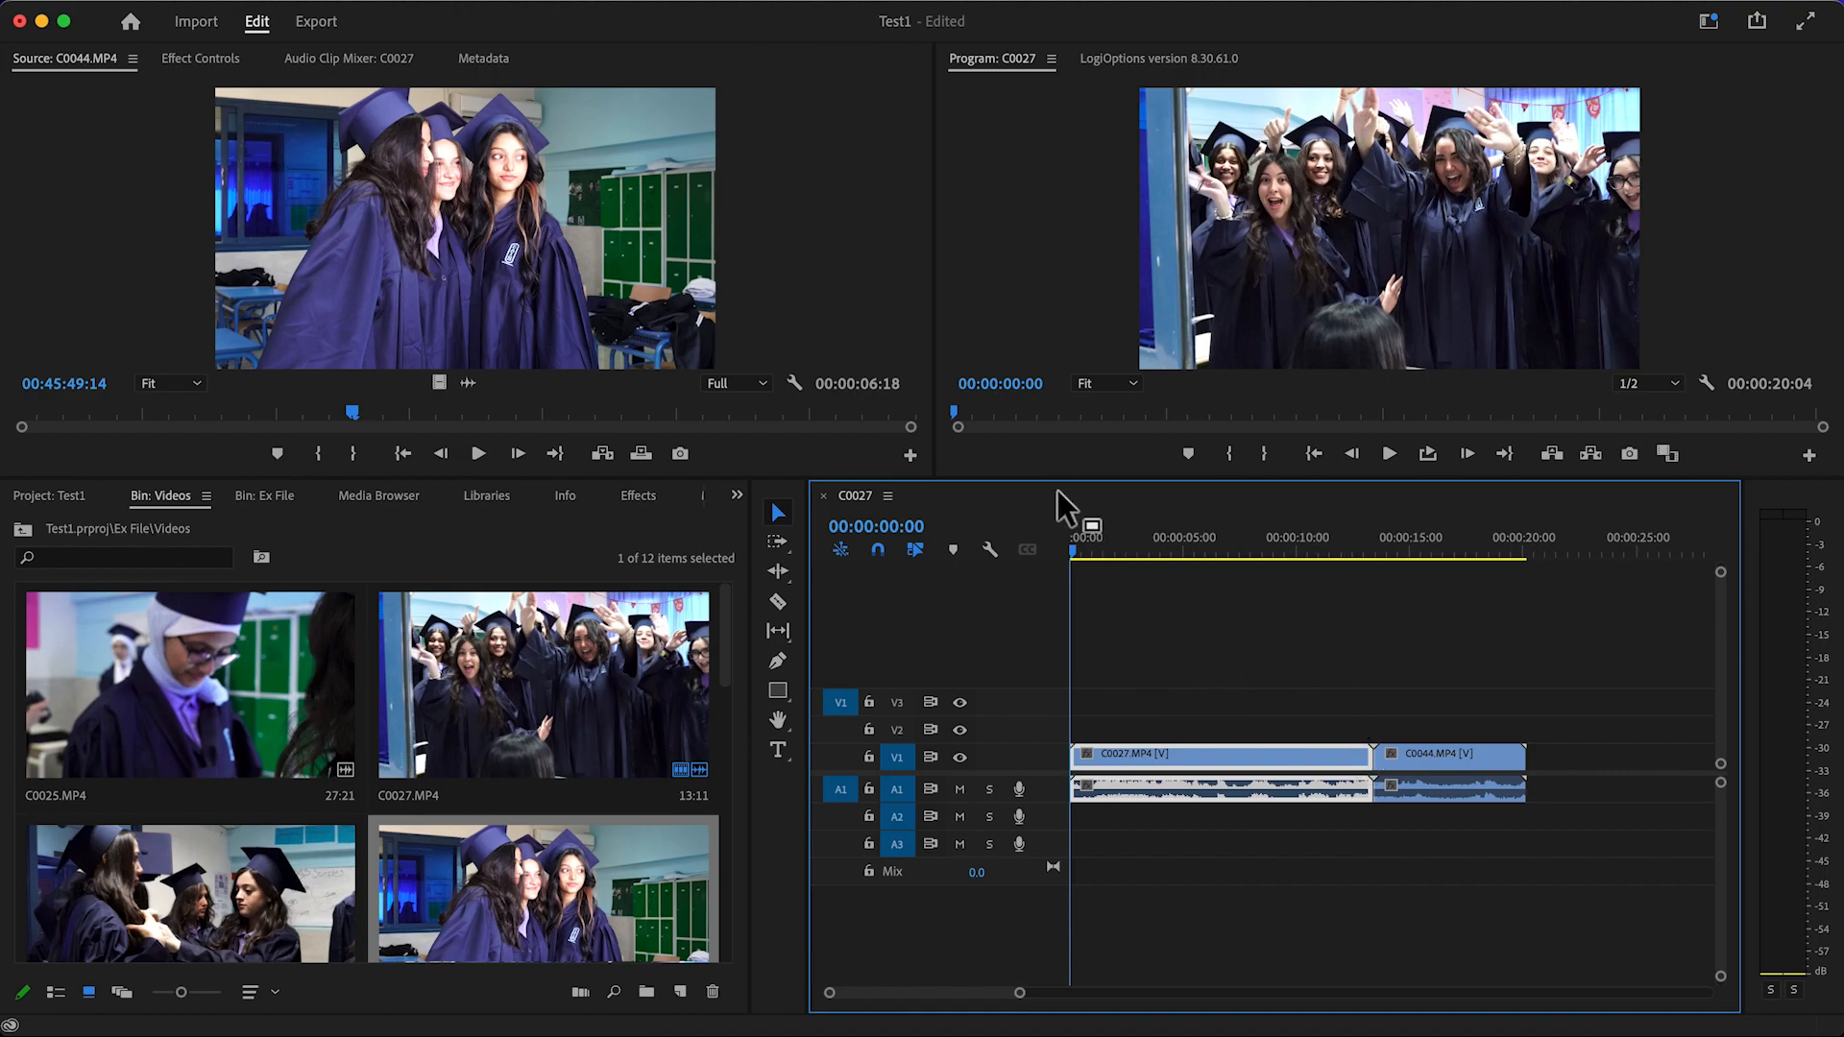
Enlarge the Source and Program monitors, and scrub through both clips of the sequence to 00:00:17:02.
drag(1062, 483, 1036, 716)
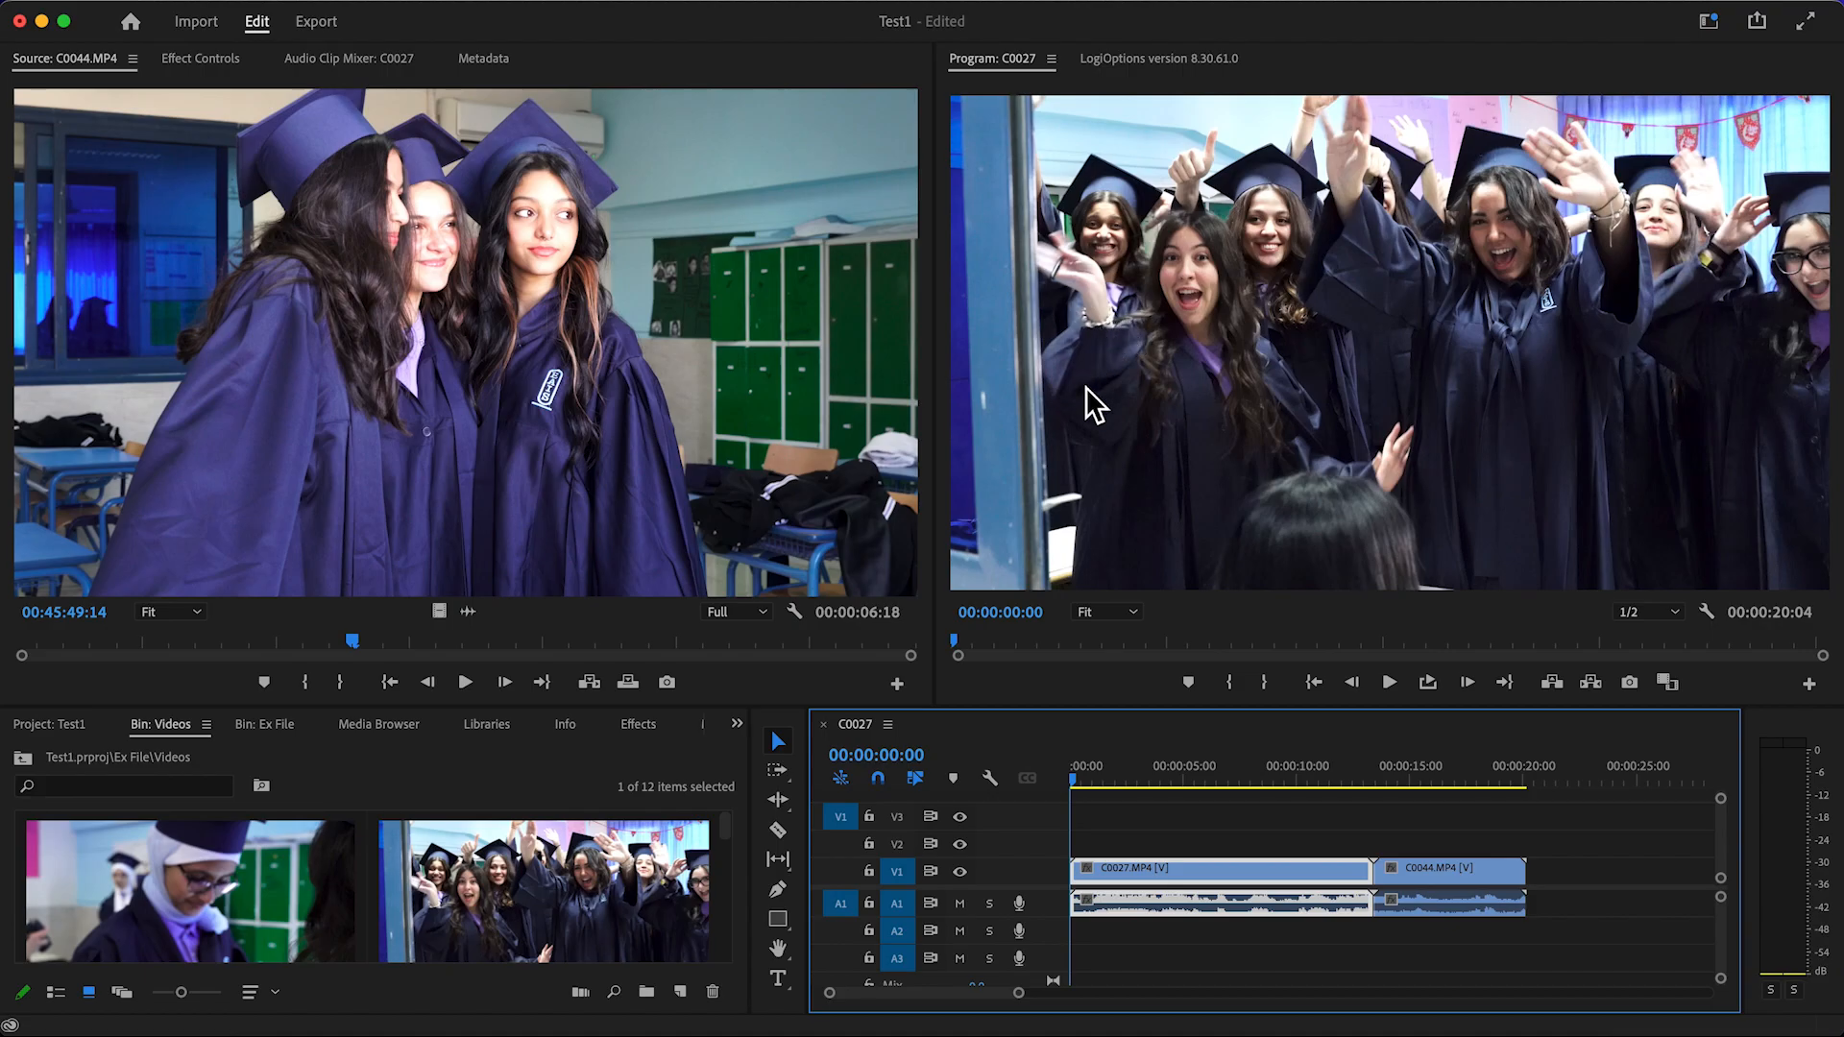
drag(961, 644, 1511, 636)
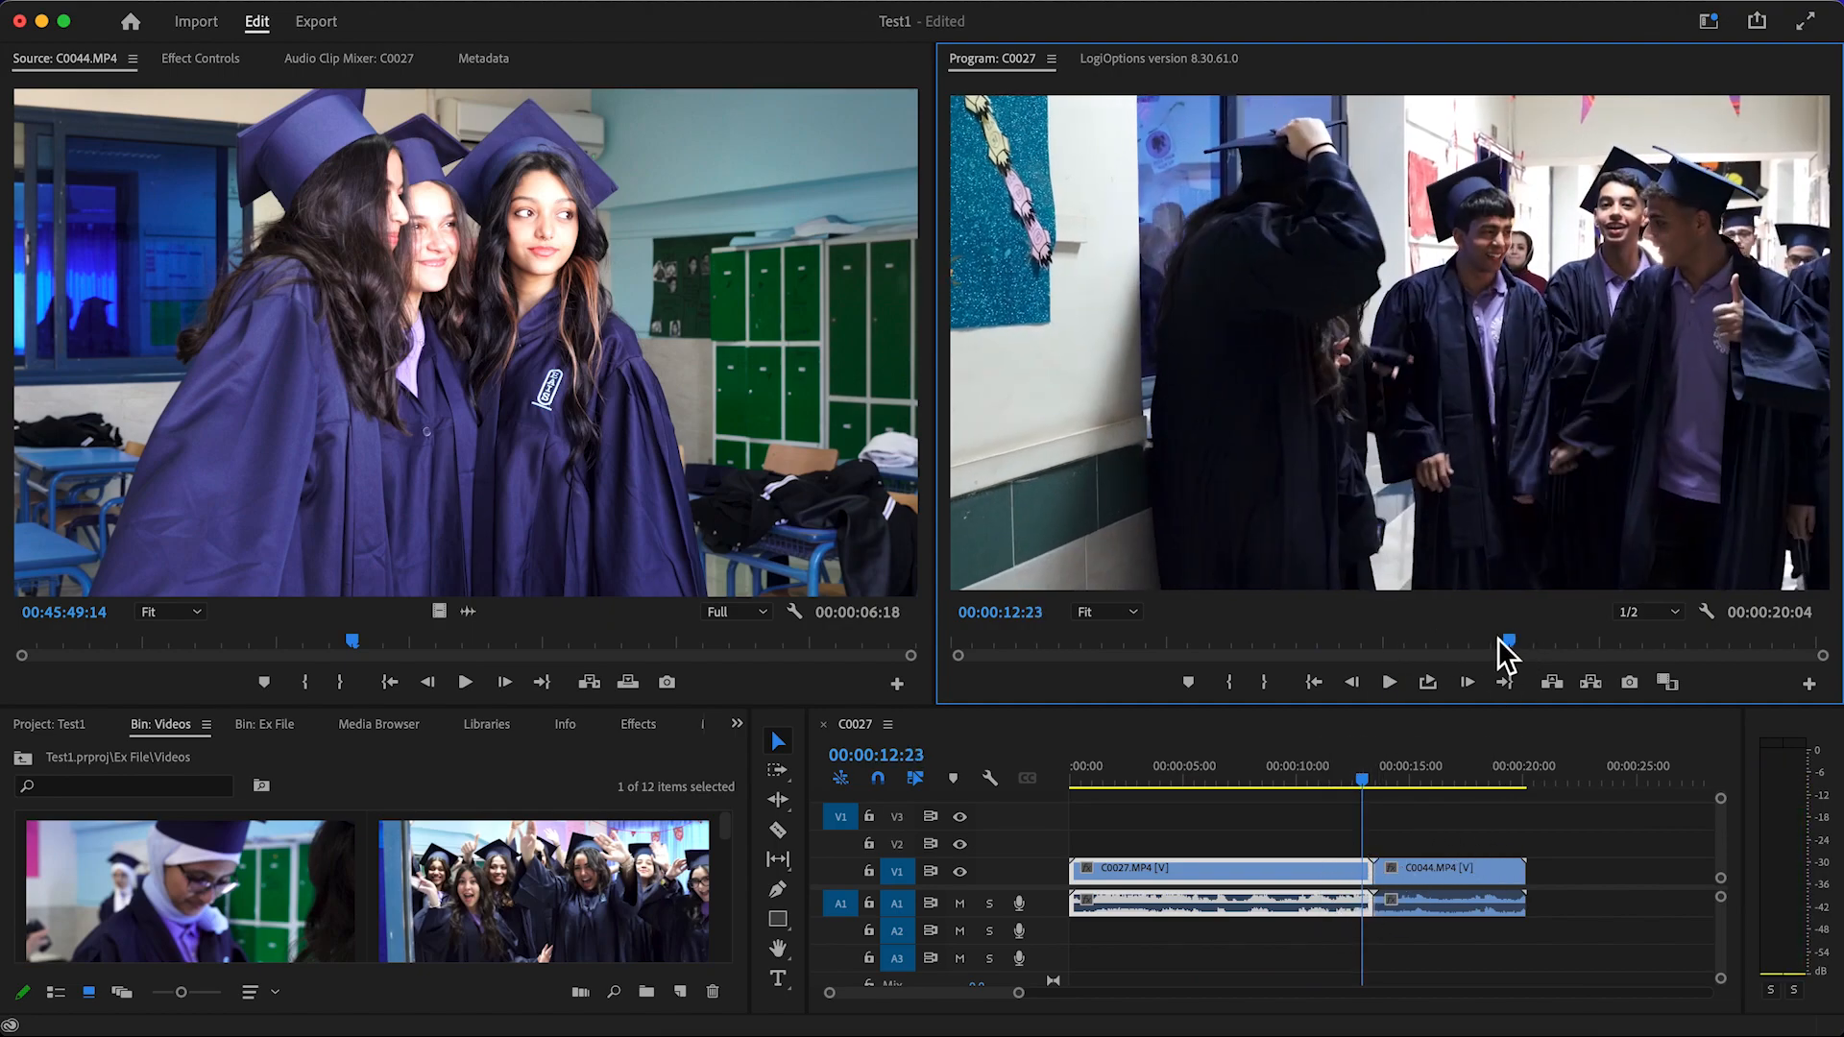
drag(1514, 642, 1688, 642)
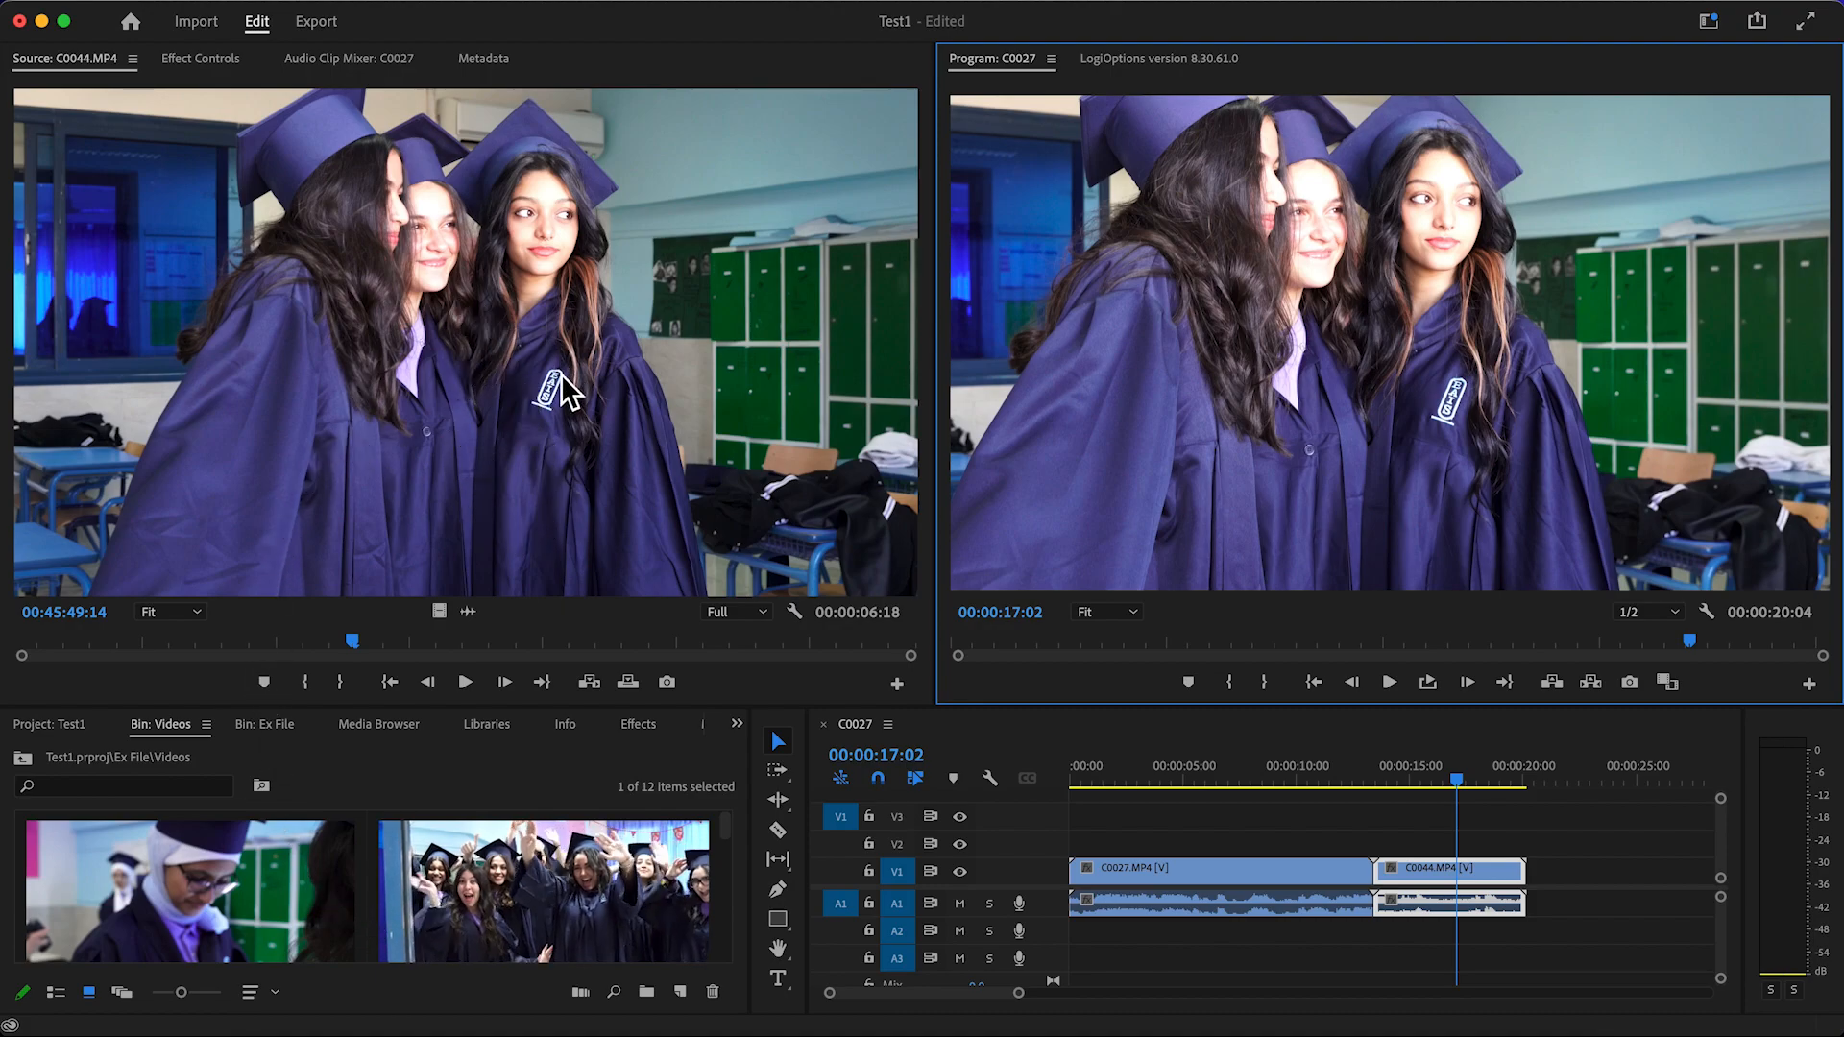
drag(526, 384, 1141, 712)
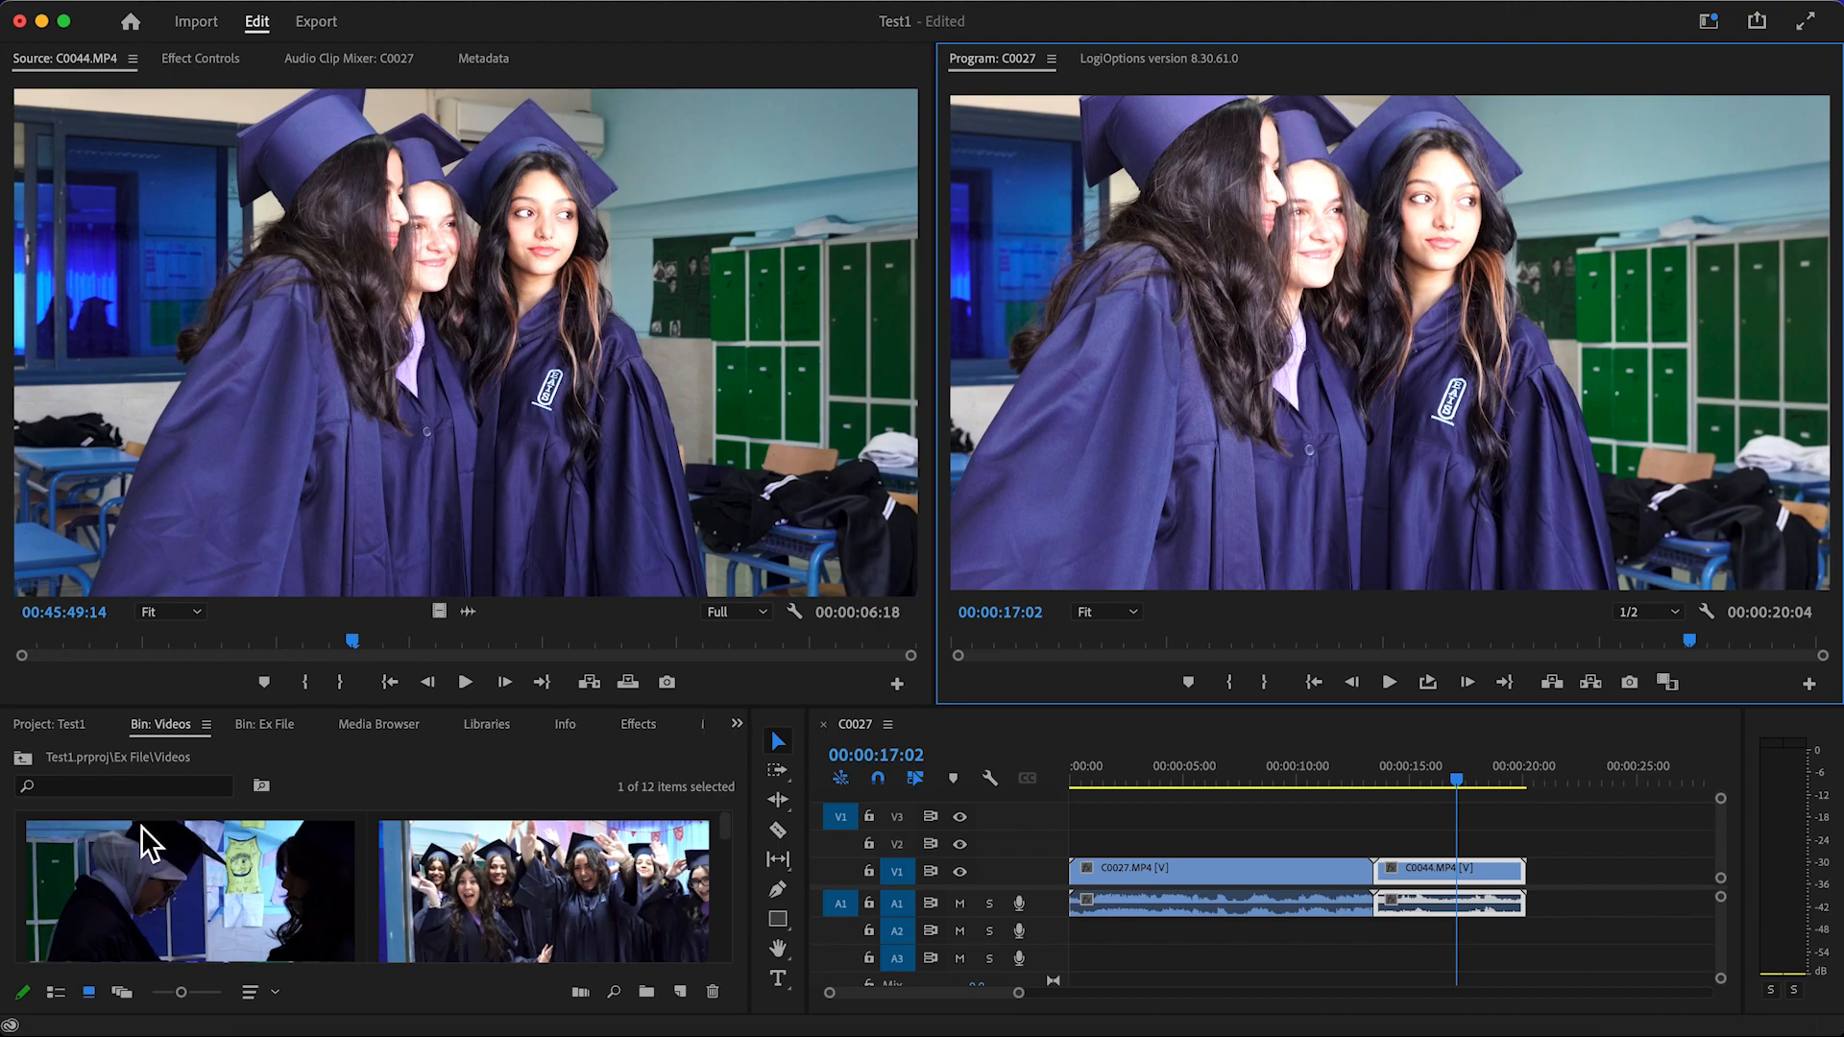
Go back to the Ex File bin, load the AWARDS MUSIC file in the Source monitor, and scrub through its waveform.
click(27, 758)
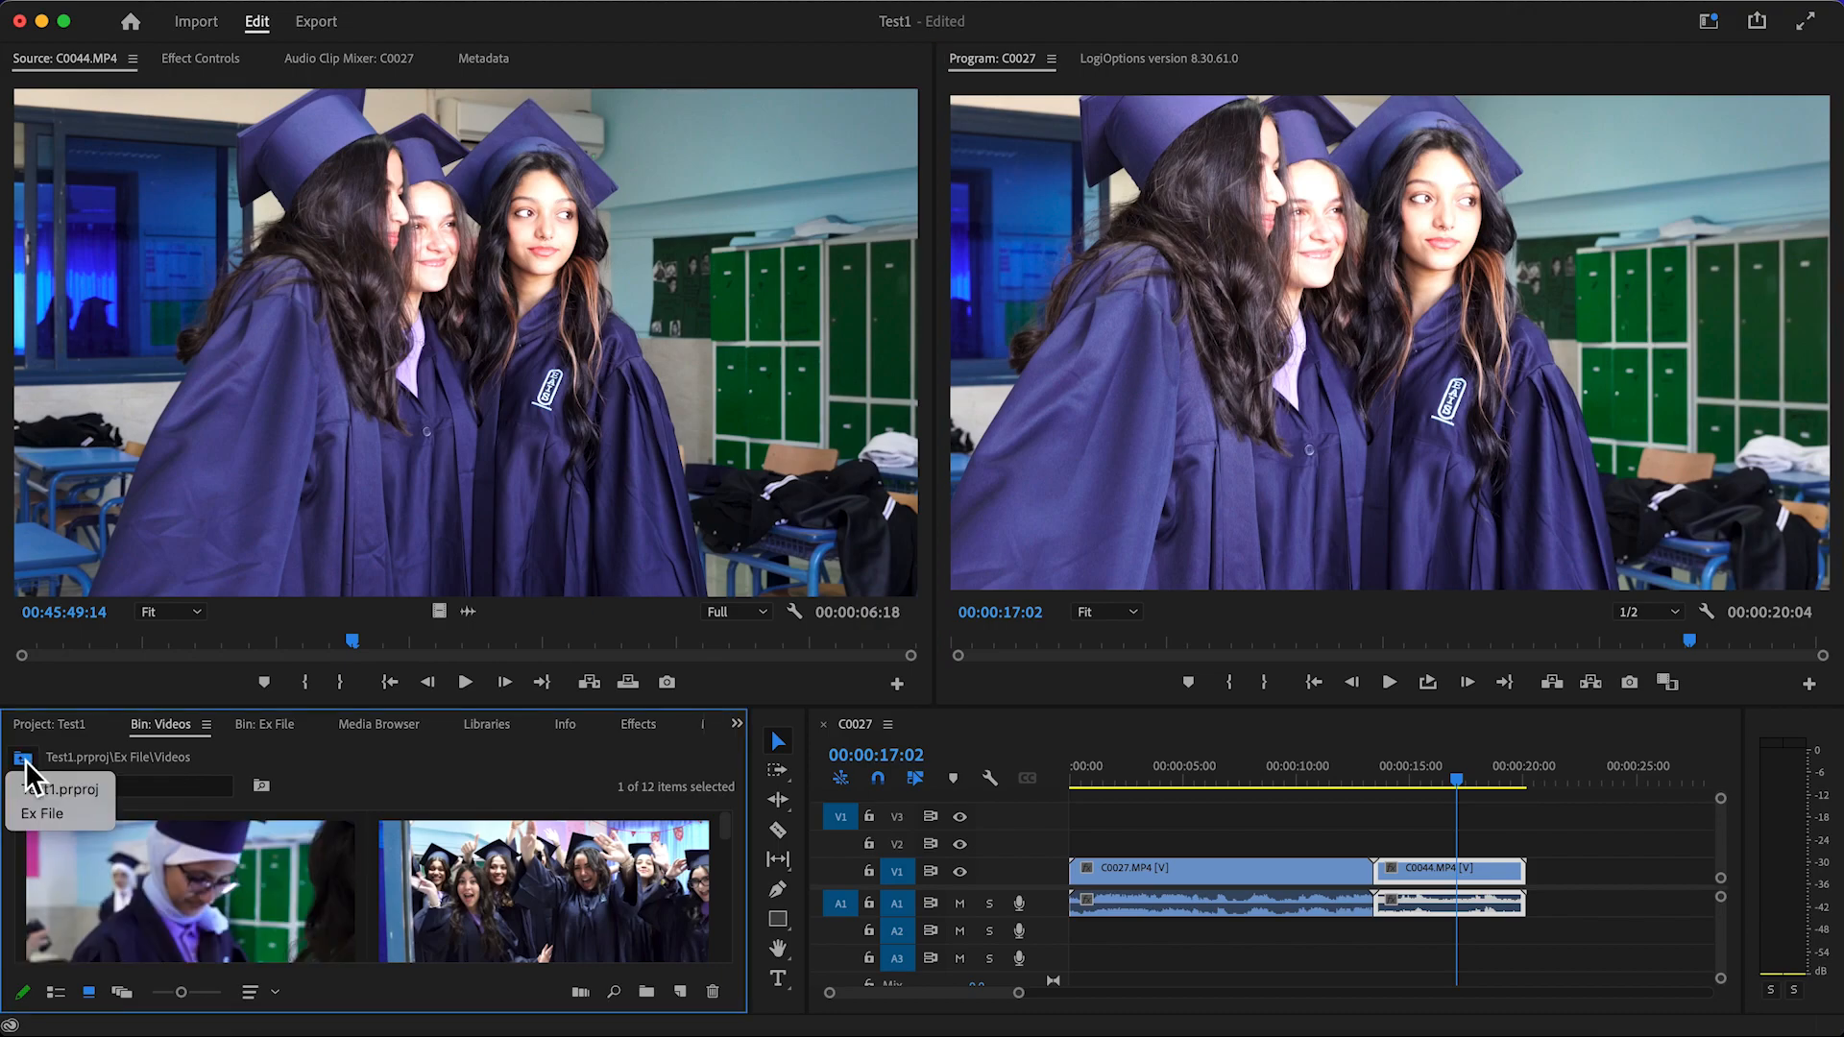
click(28, 765)
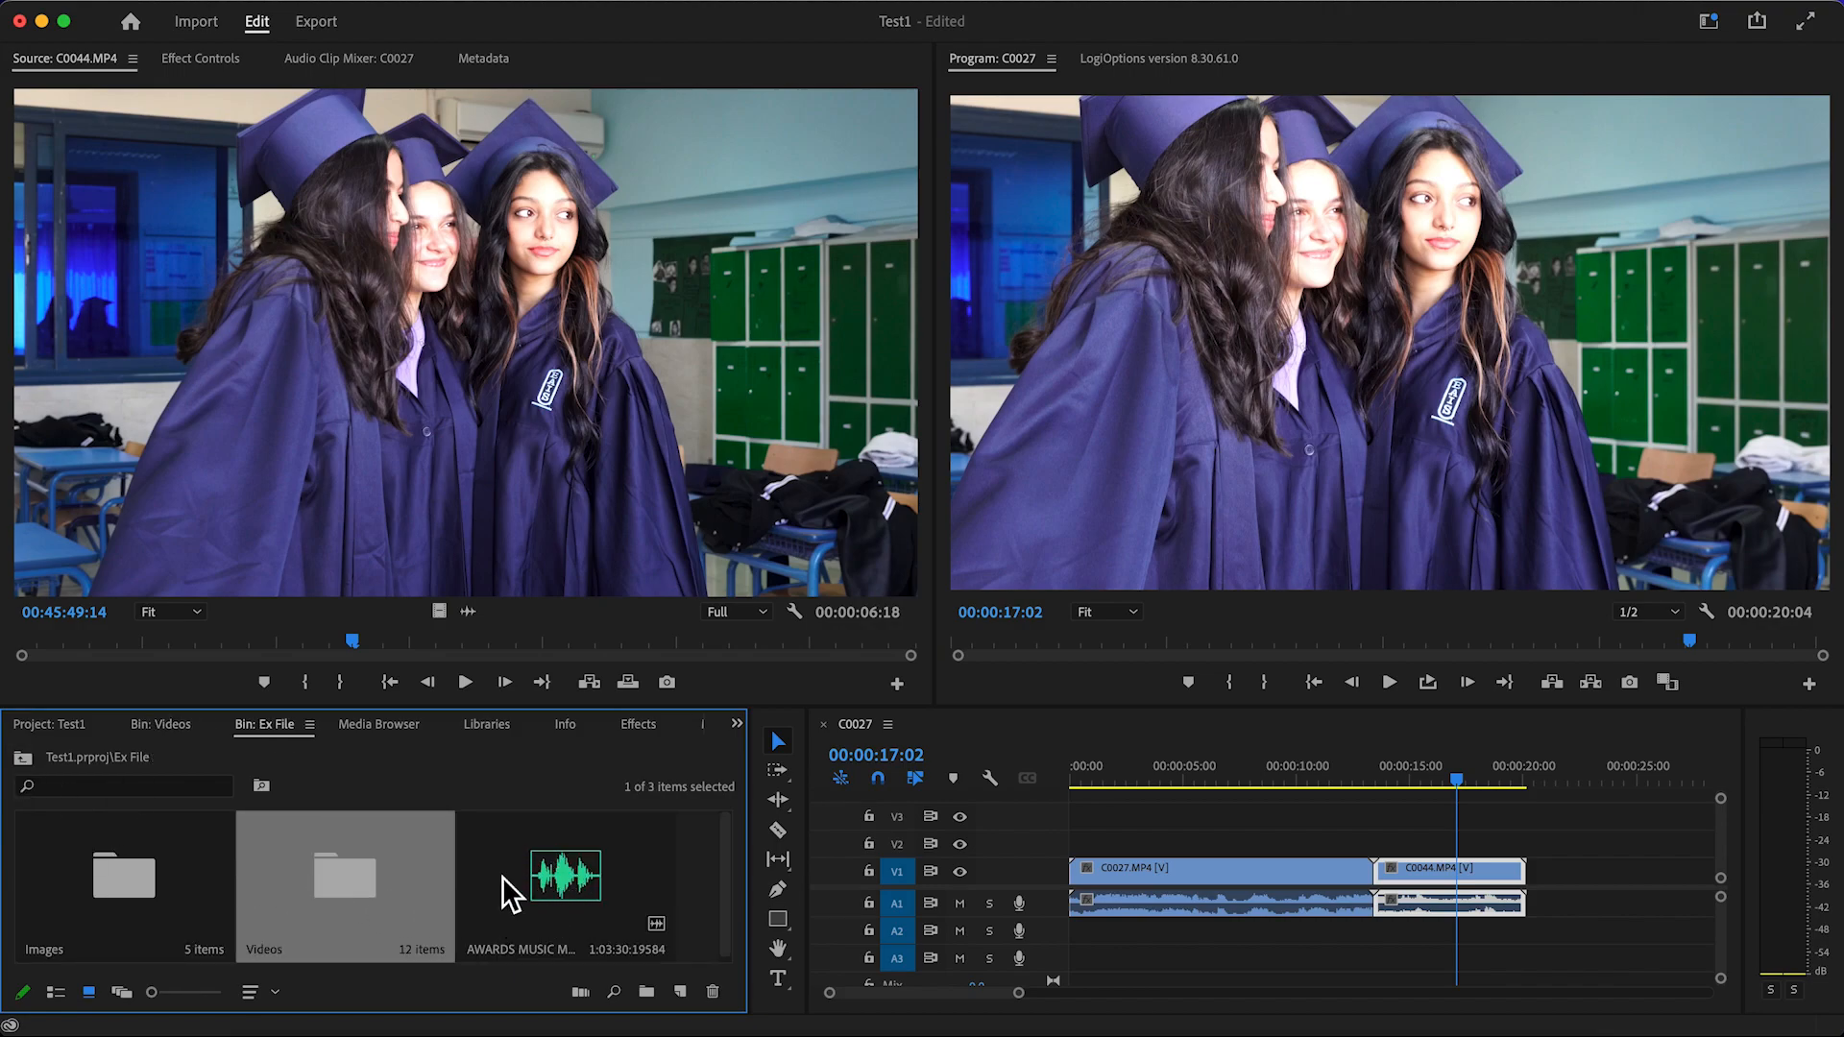
double_click(568, 886)
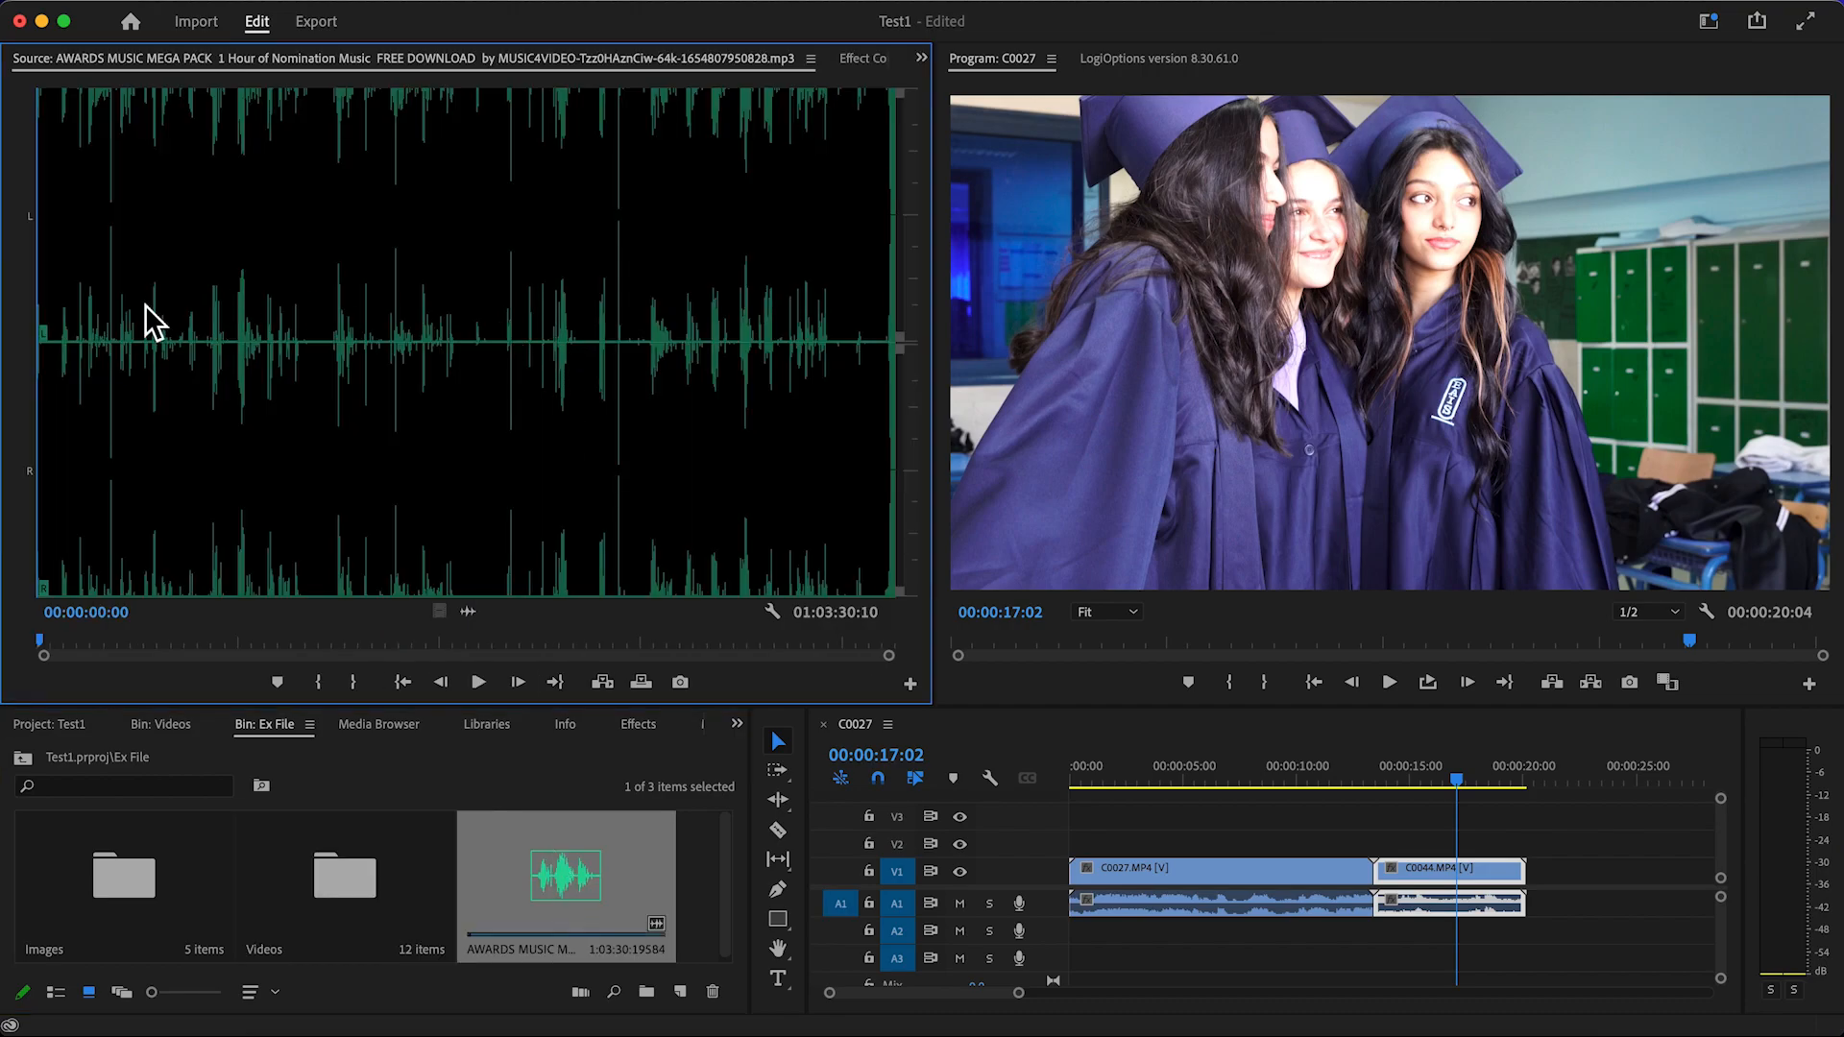
drag(485, 289, 516, 301)
drag(338, 307, 834, 629)
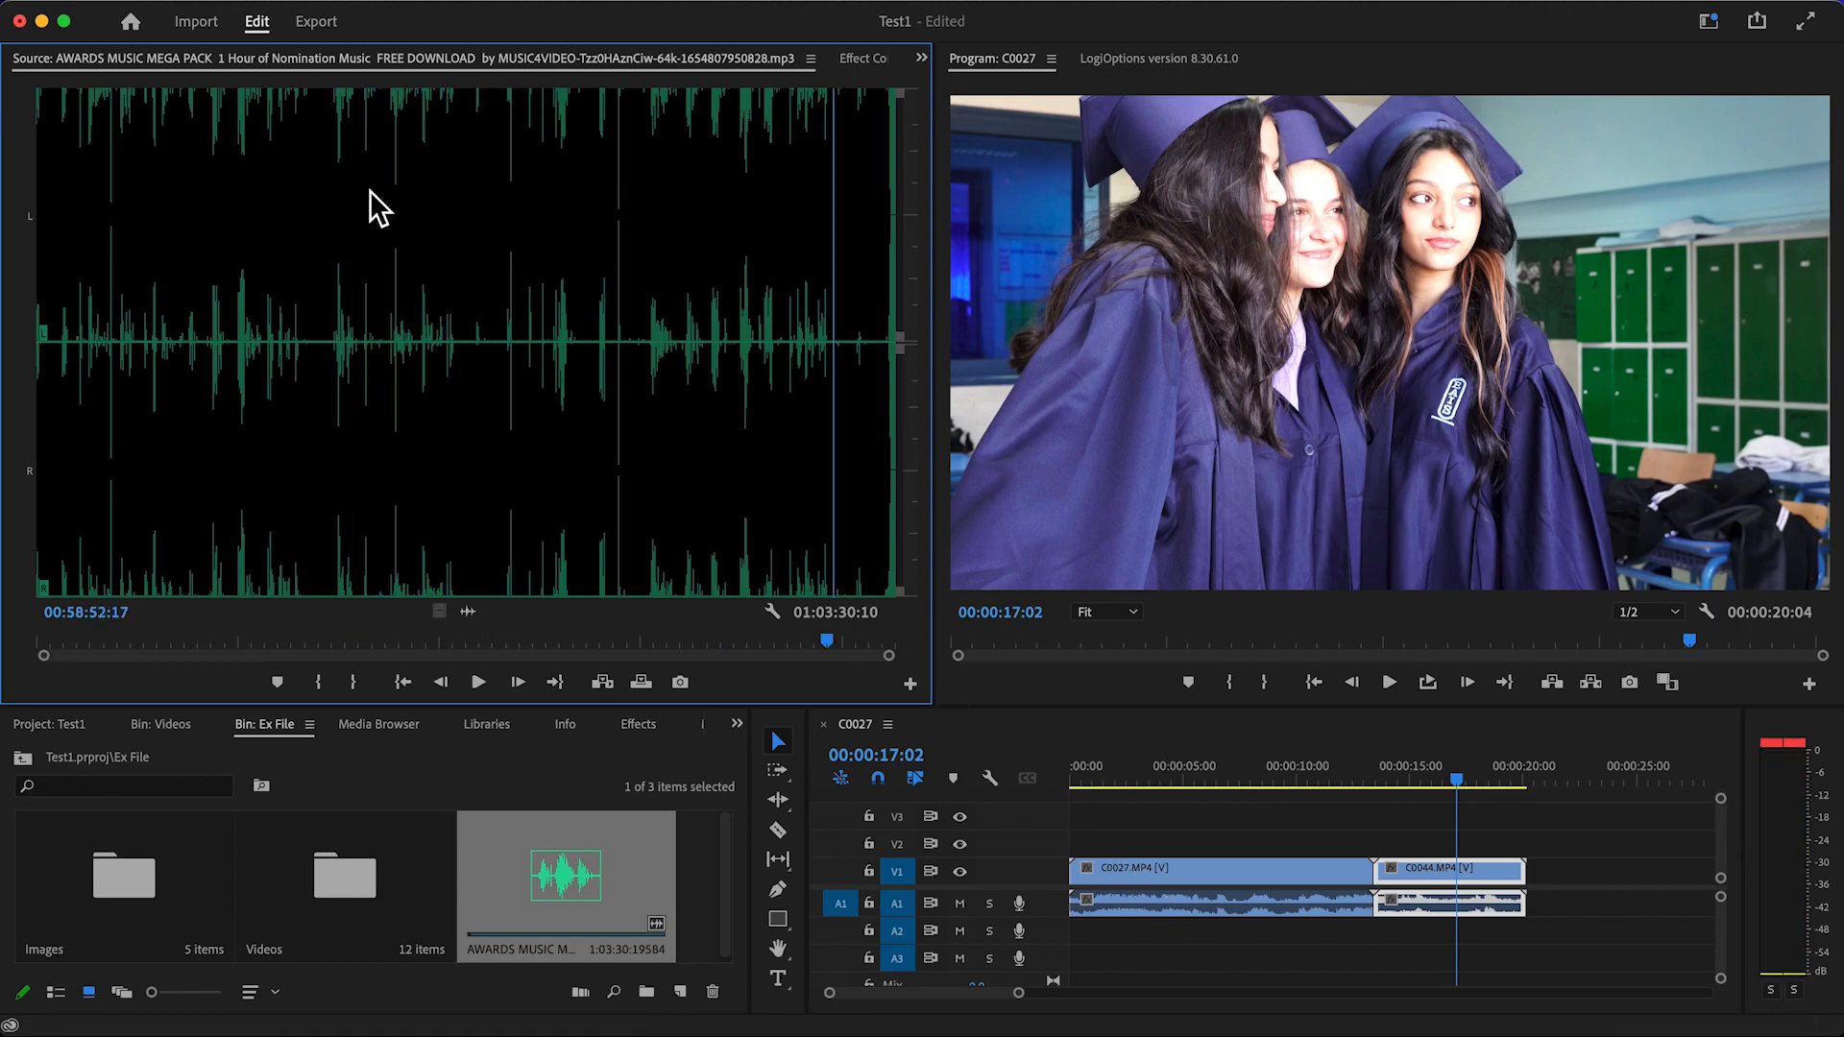
drag(326, 297, 213, 297)
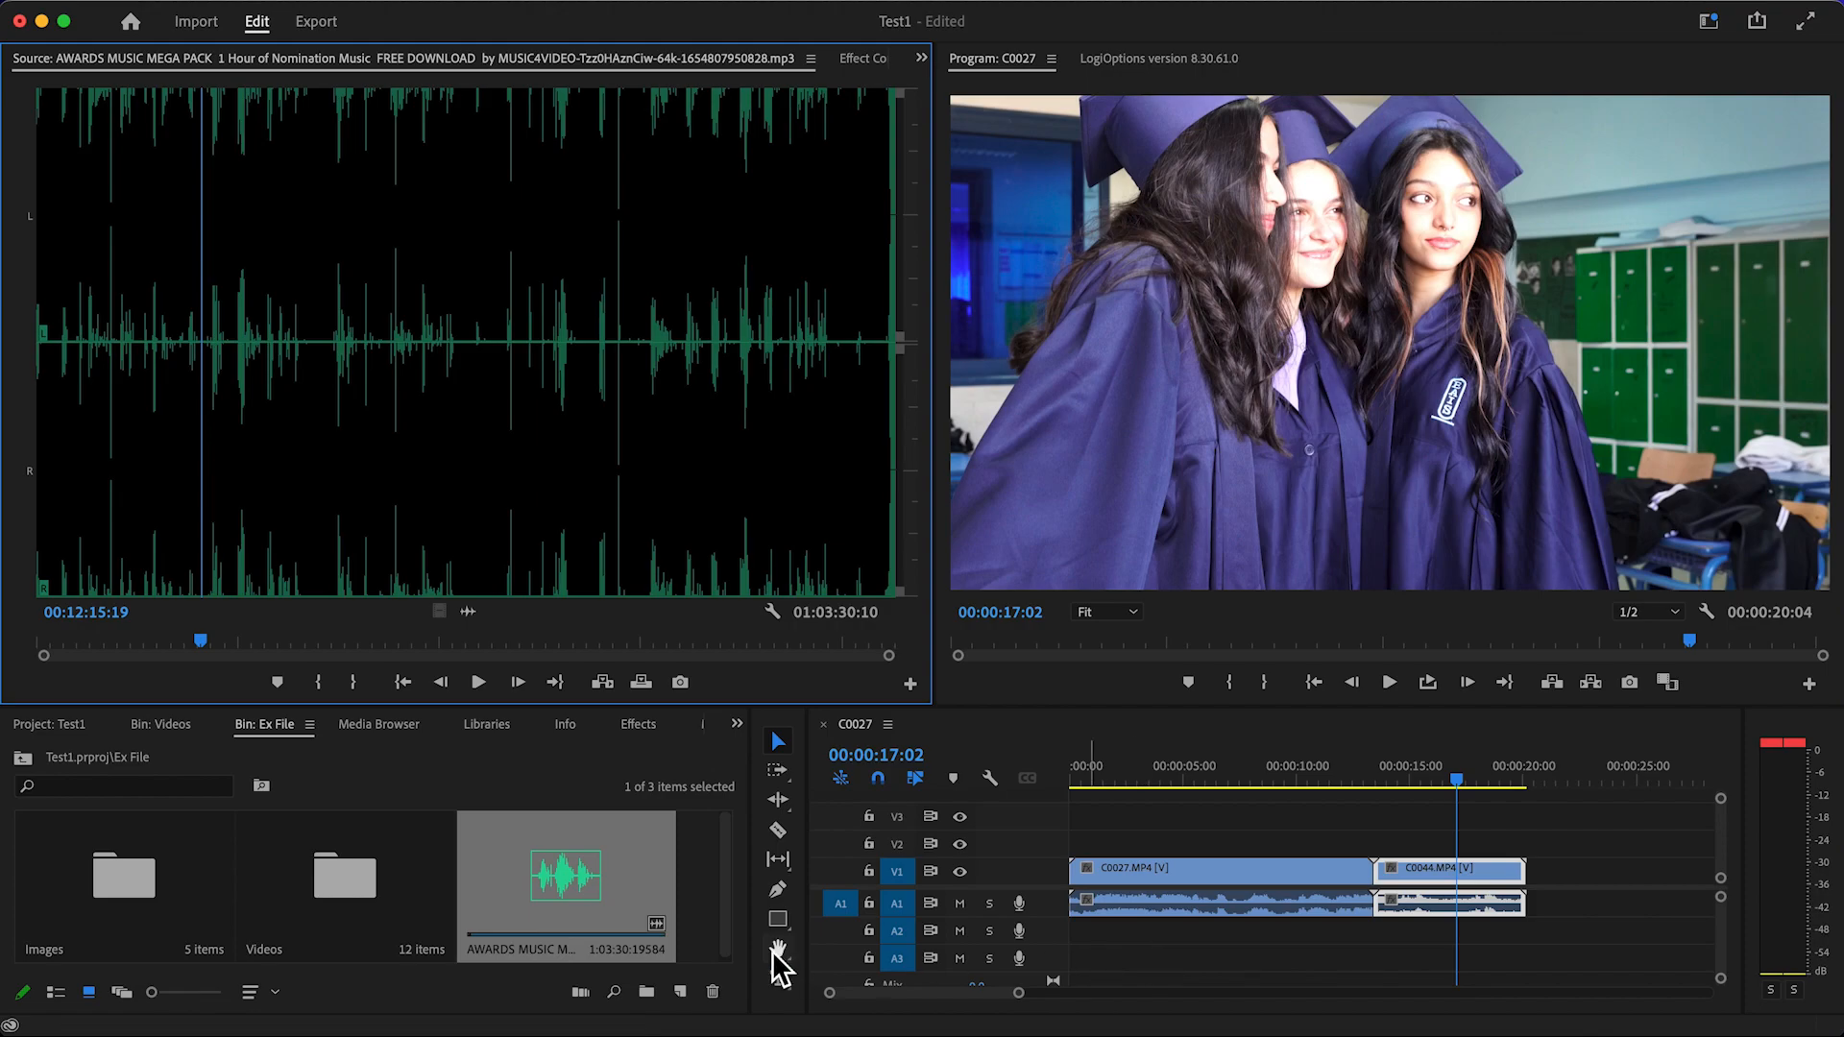
Place the AWARDS MUSIC file at the start of the sequence on audio track A3, below the clips' own audio.
drag(577, 885, 1085, 956)
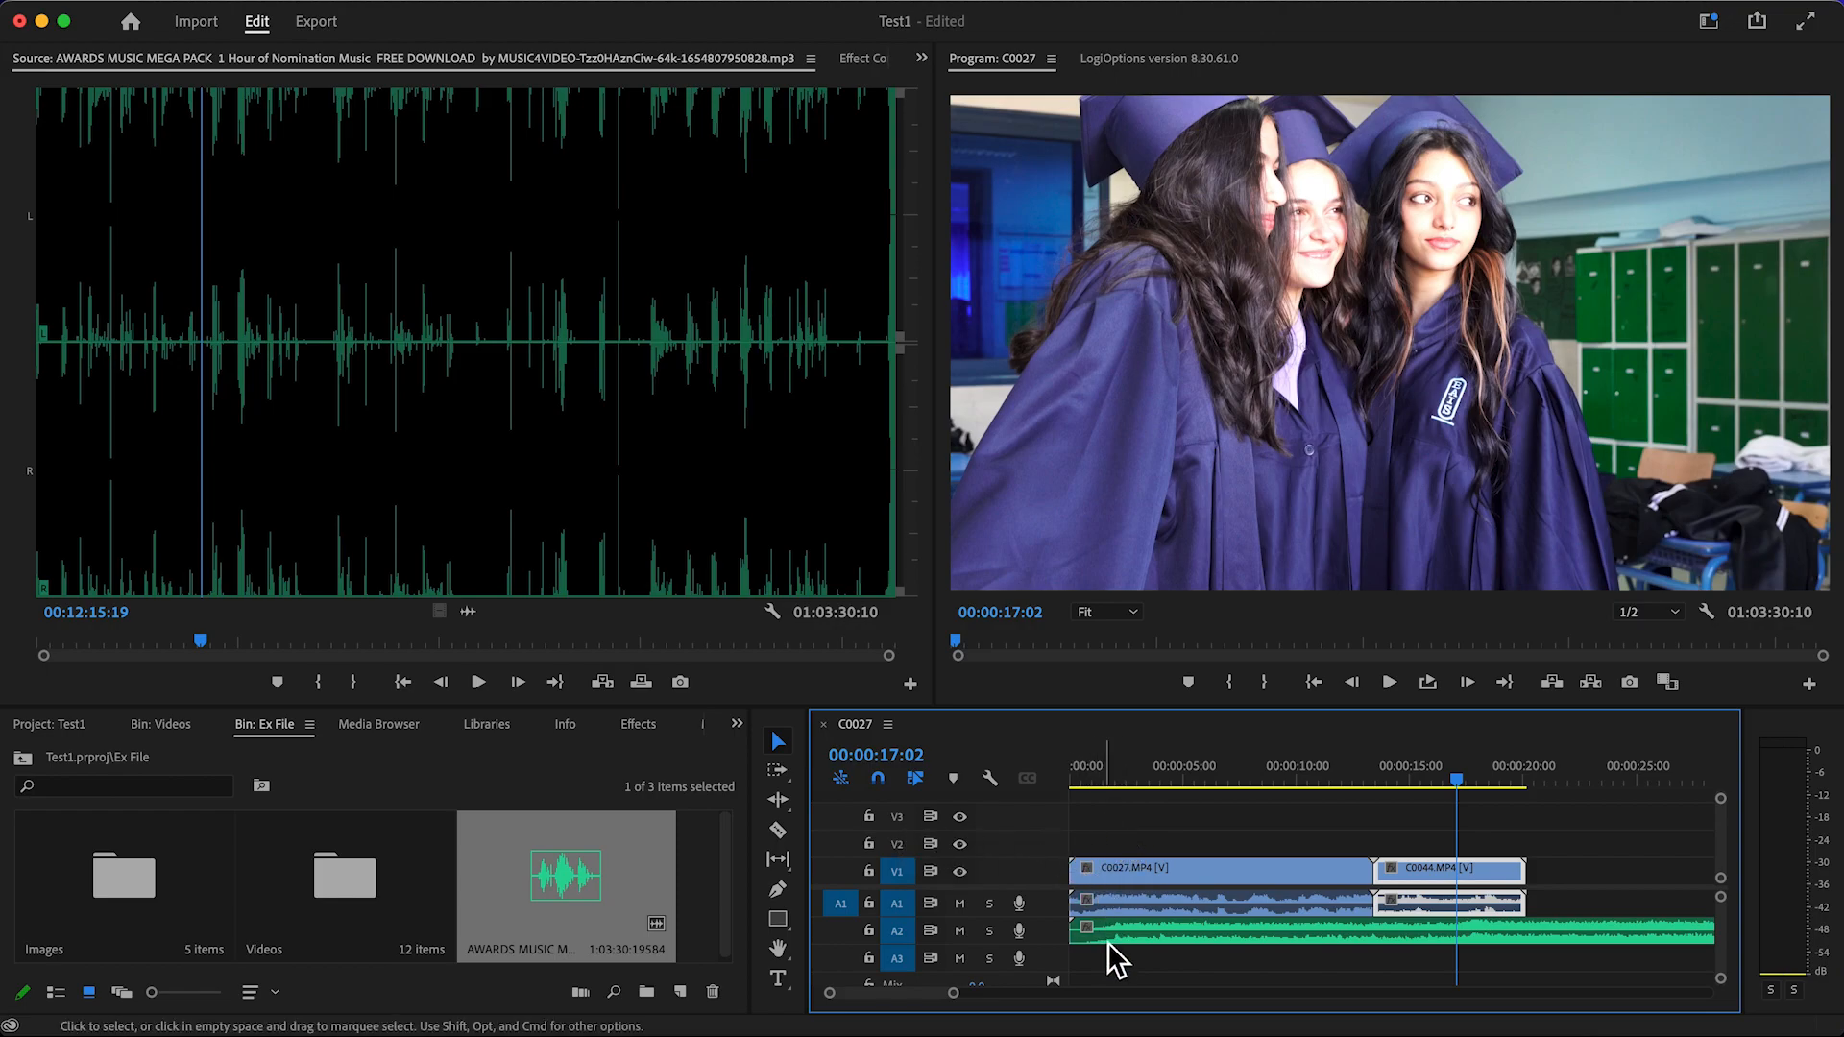
mouse_move(1109, 937)
mouse_down()
mouse_move(1115, 970)
mouse_move(1092, 953)
mouse_up()
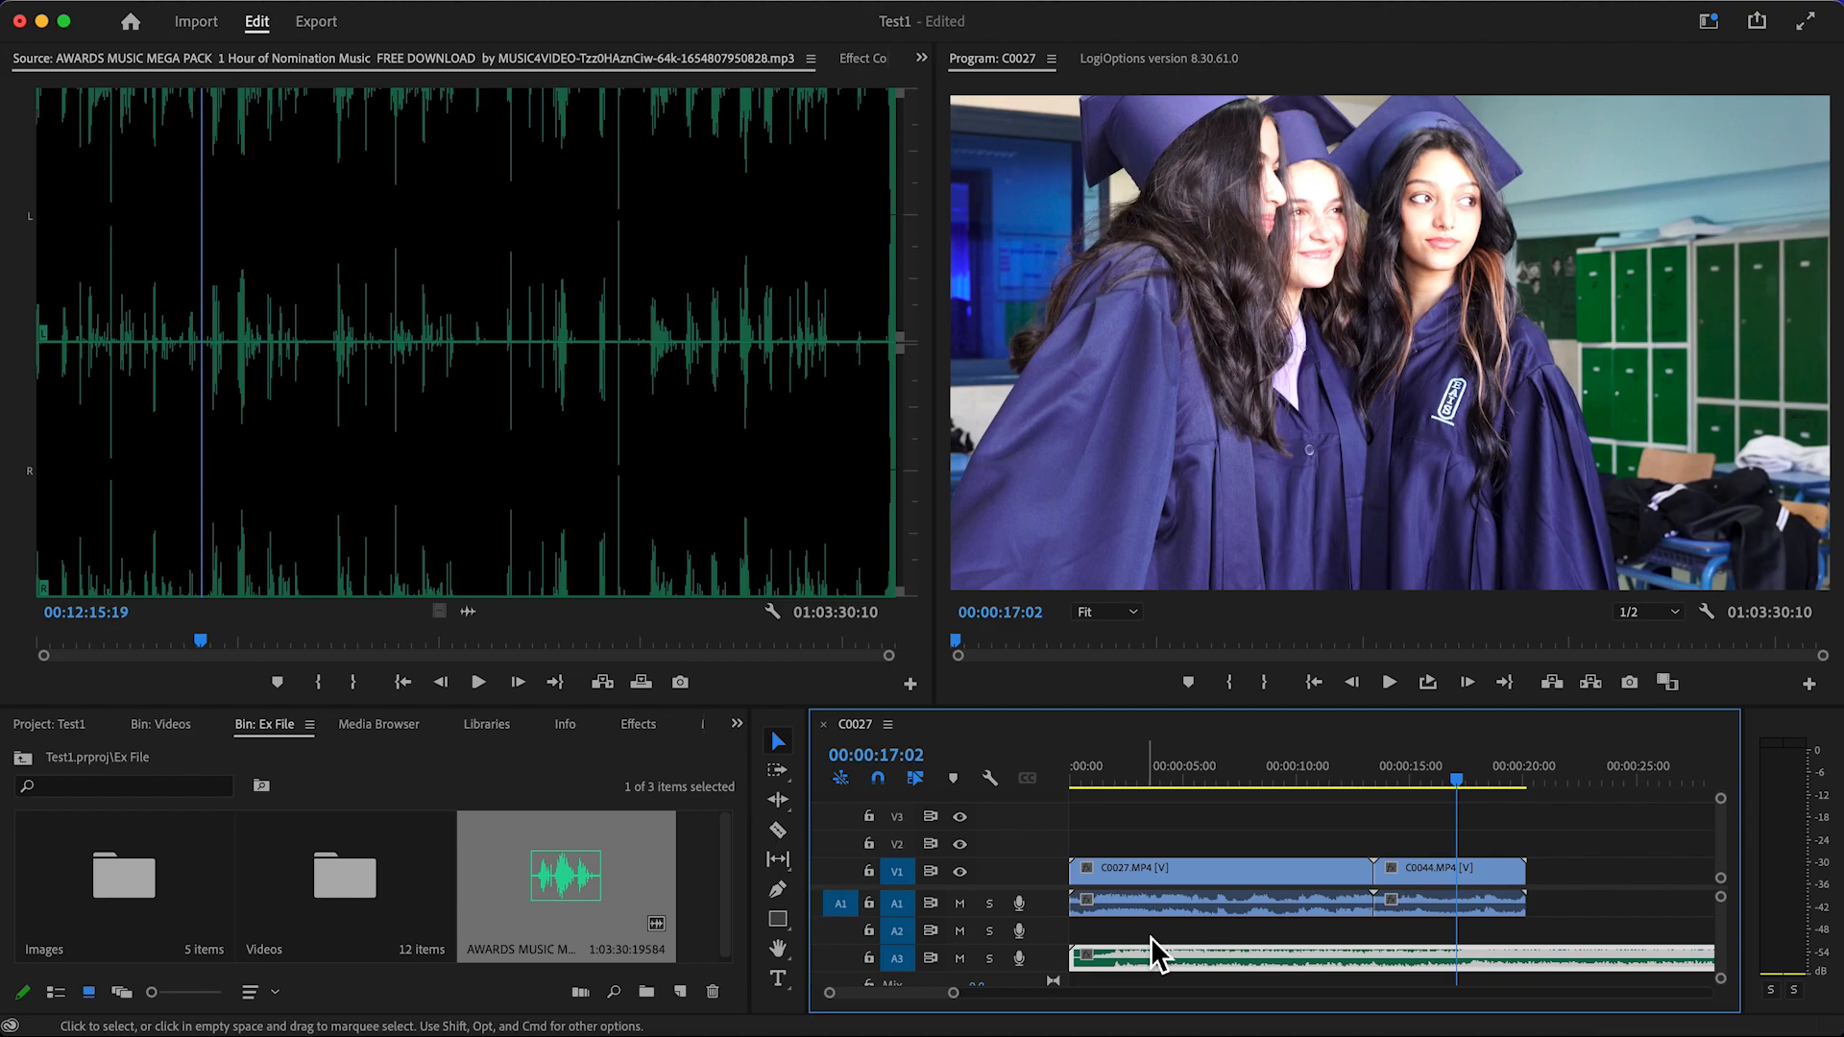
Open the Videos bin and load C0070.MP4, the clip of the two waving graduates, in the Source monitor.
double_click(365, 901)
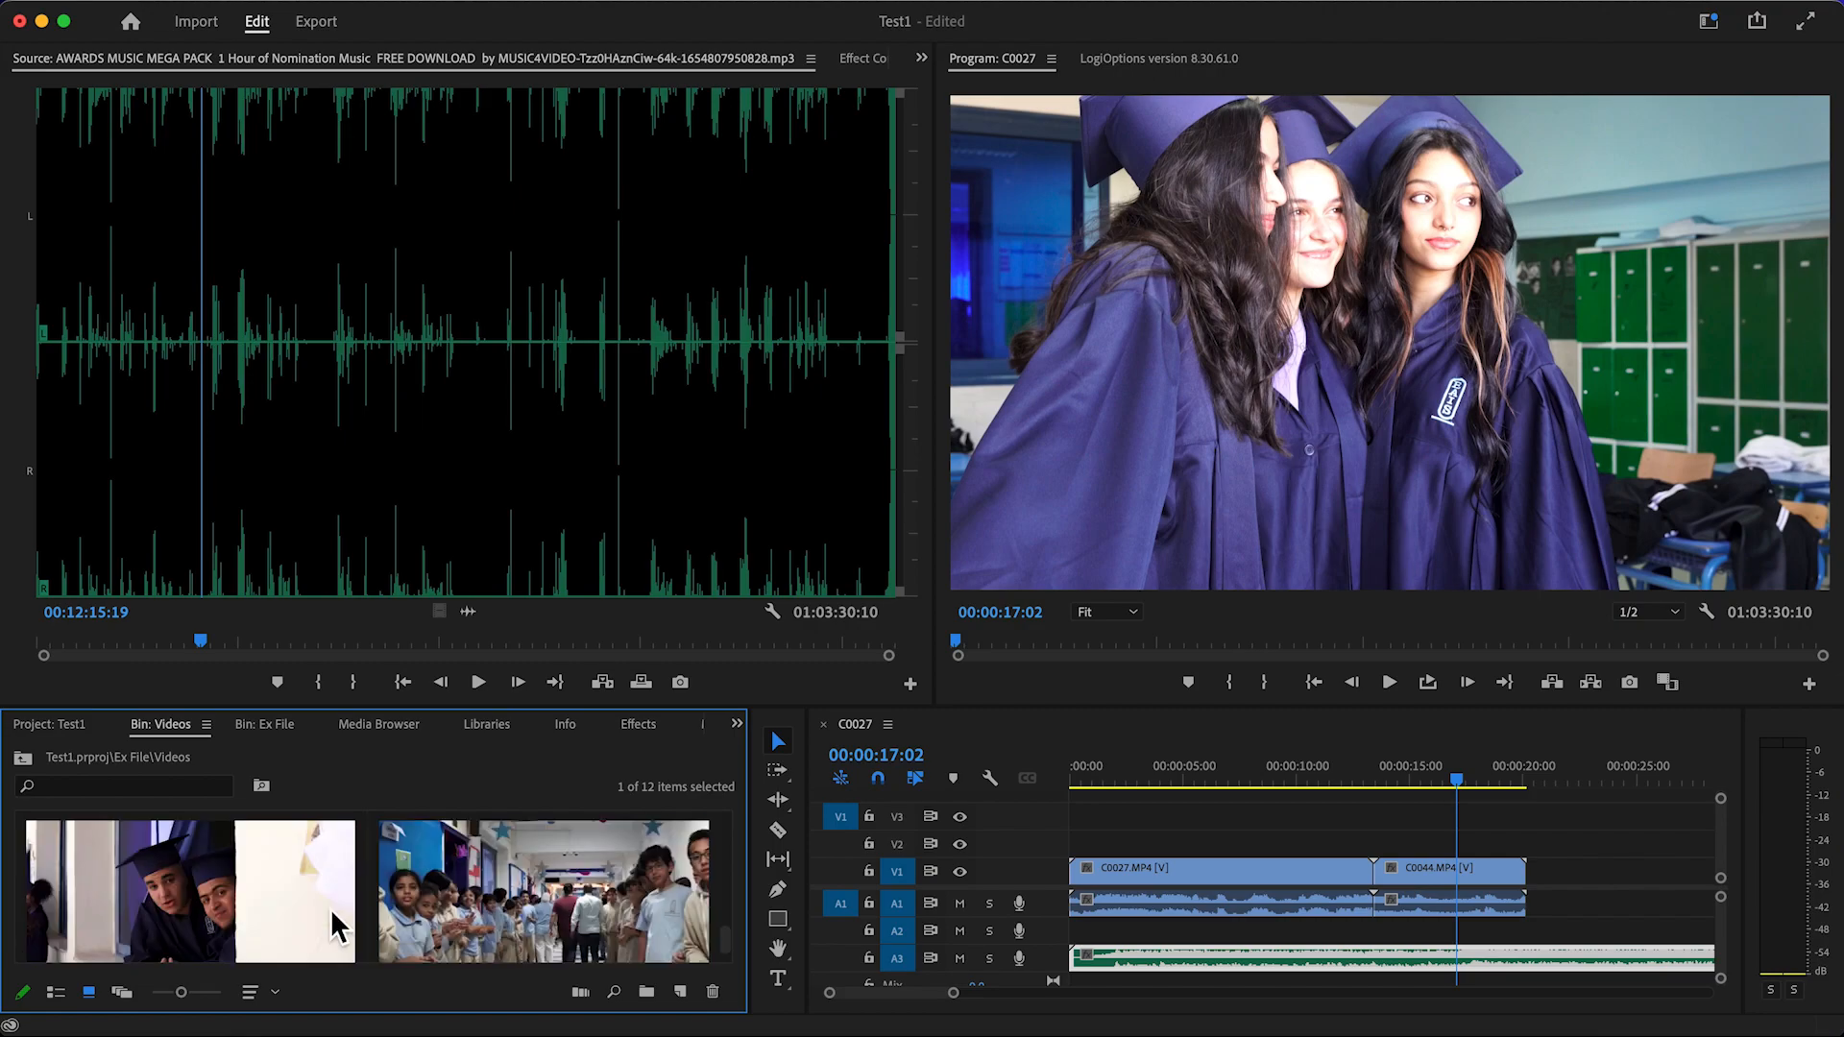
double_click(216, 895)
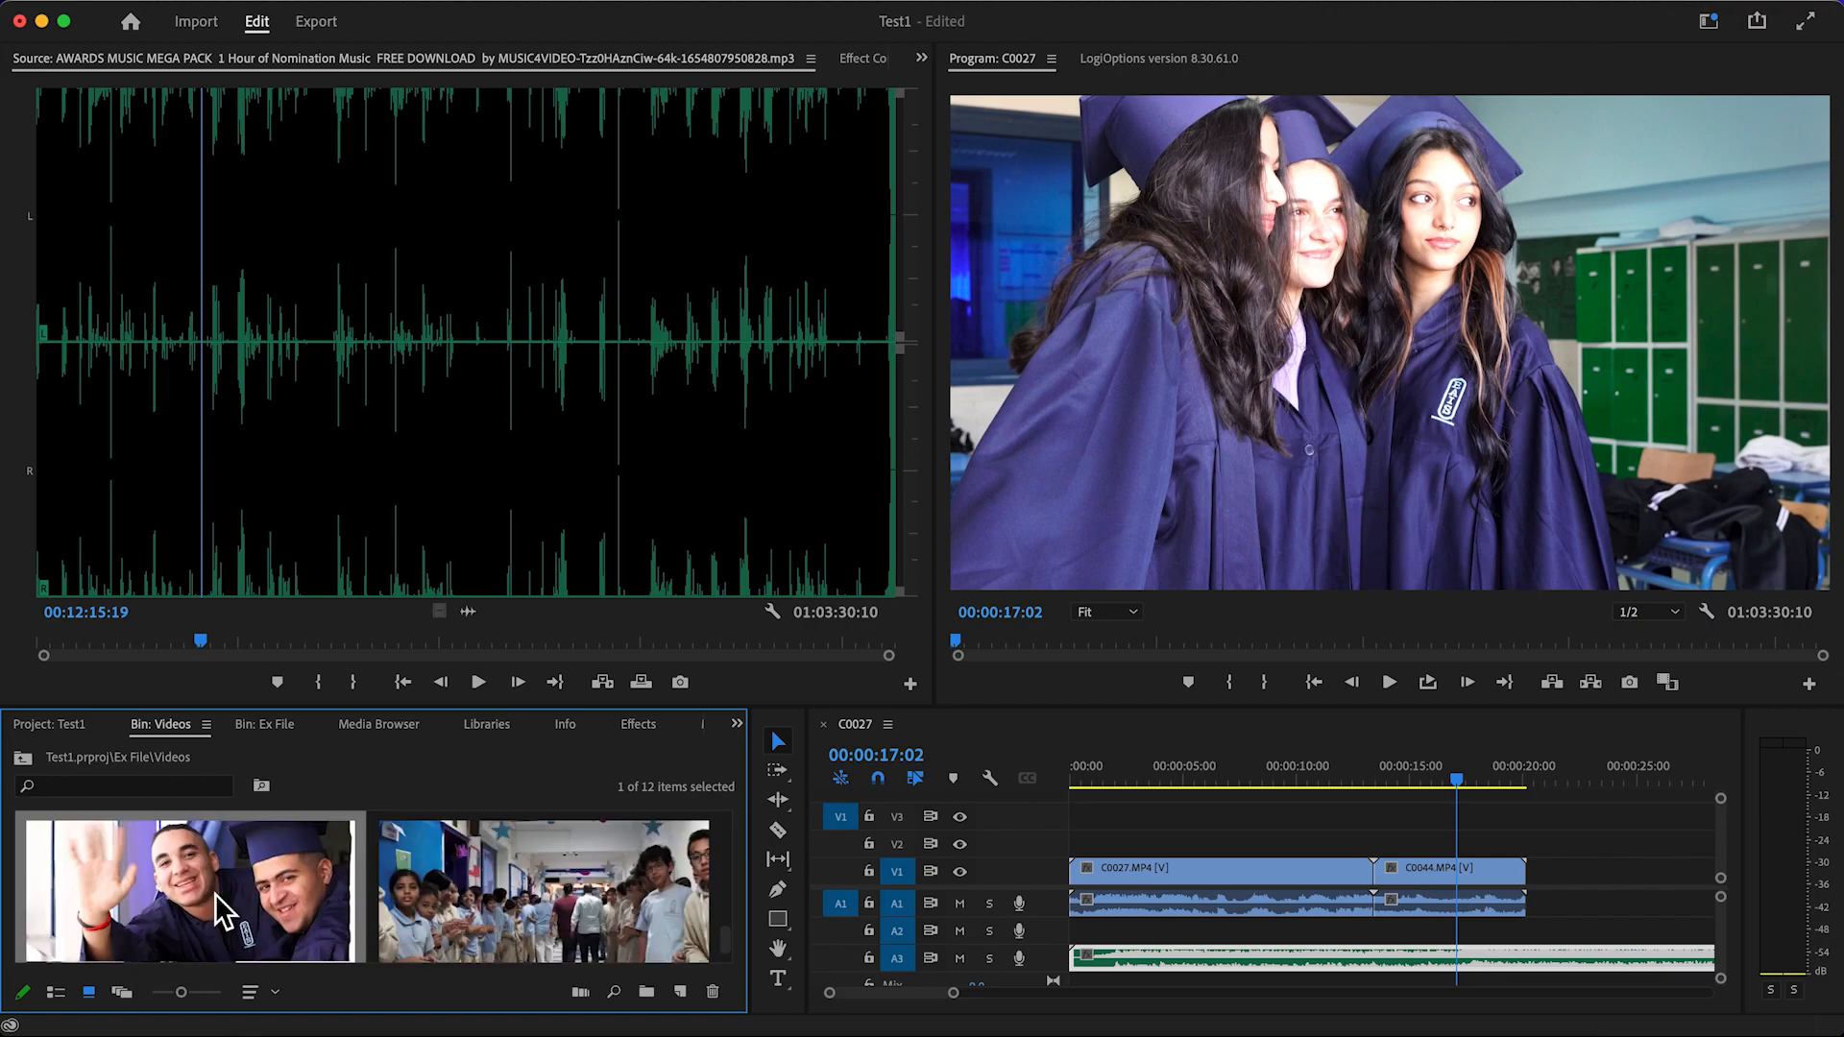
drag(490, 441, 1057, 835)
drag(602, 510, 1080, 851)
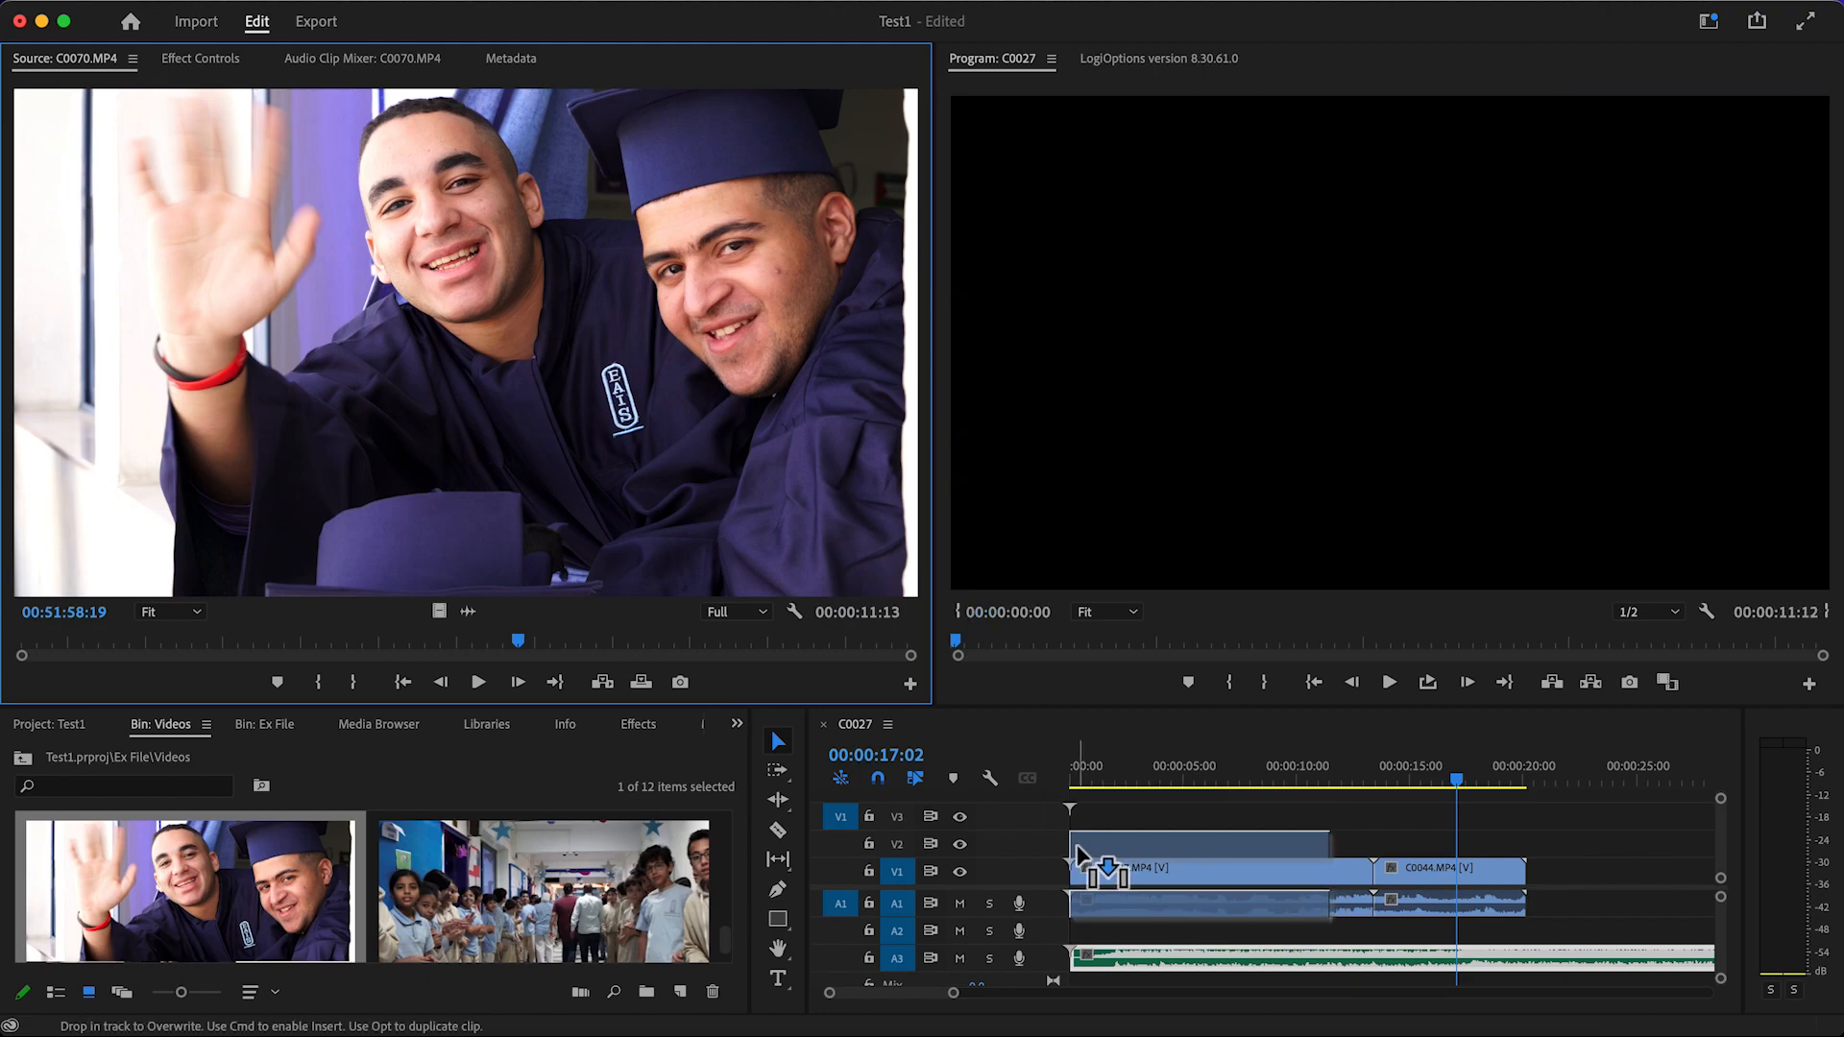
drag(1077, 849, 1078, 849)
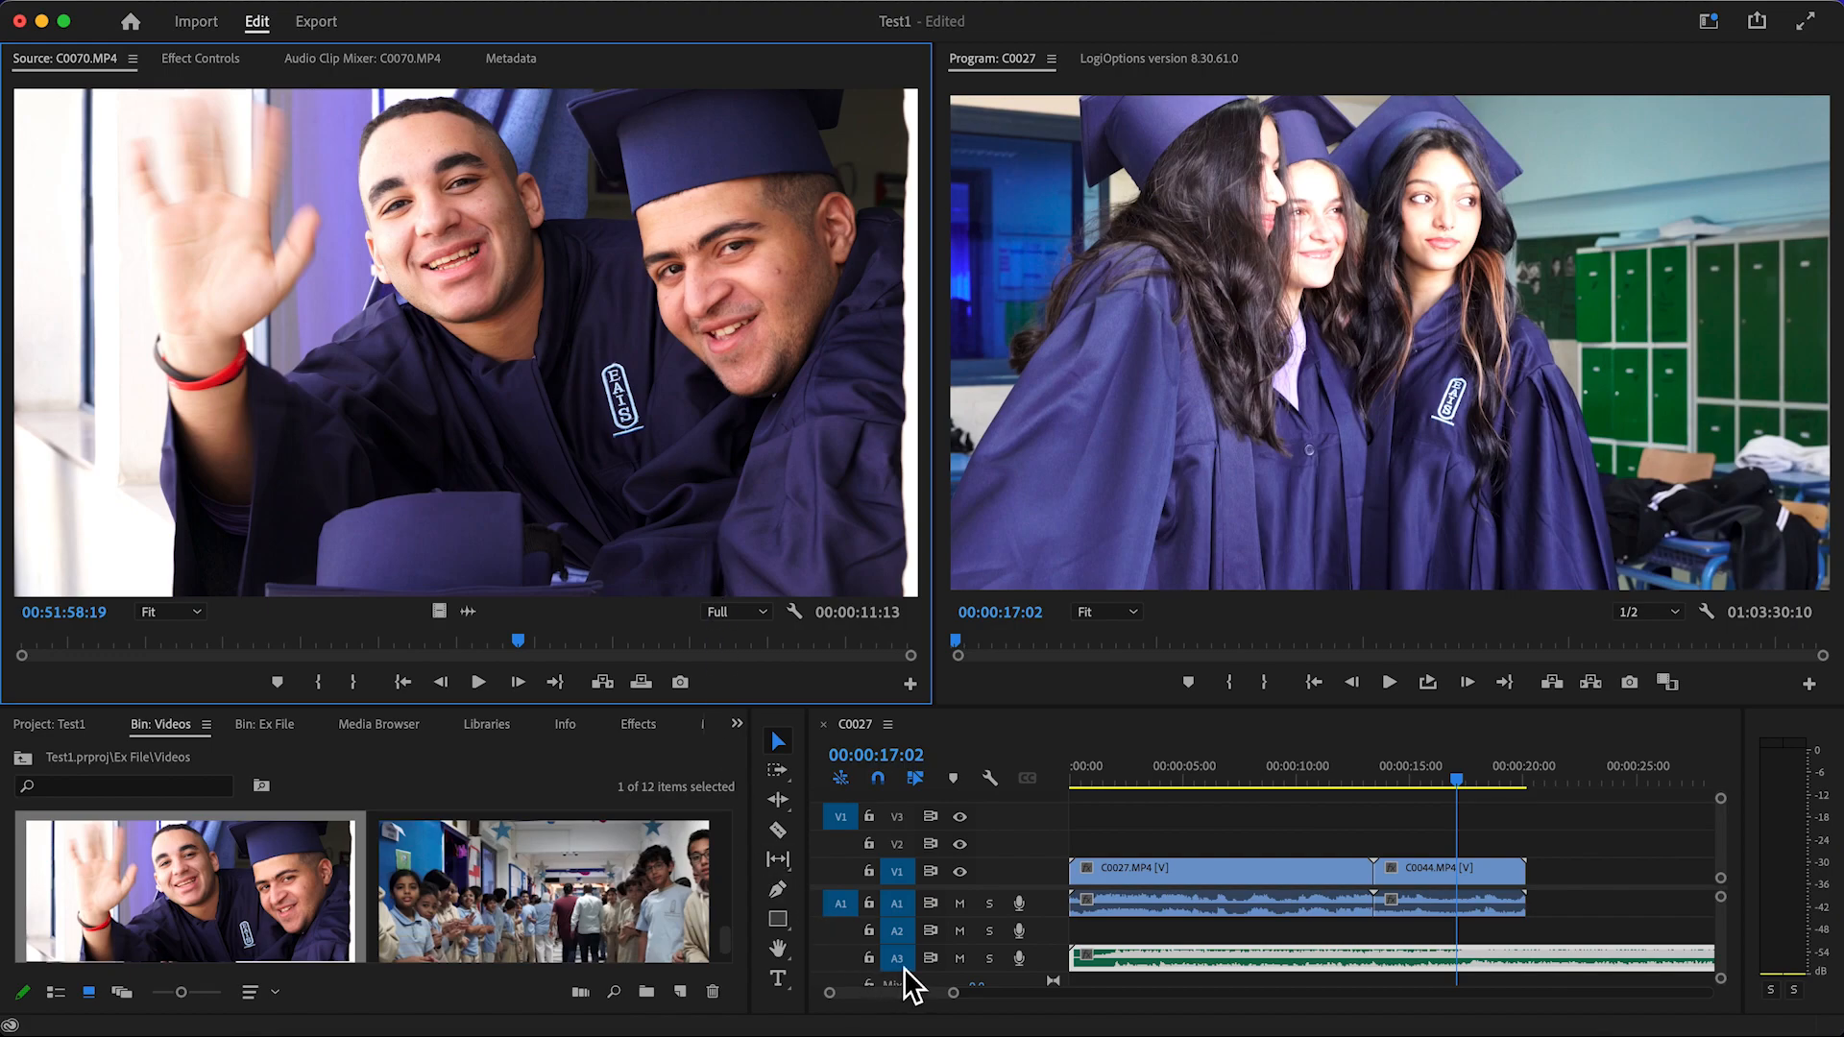
Make V2 and A2 the only targeted tracks, and patch the source video to V2 and the source audio to A2.
click(909, 880)
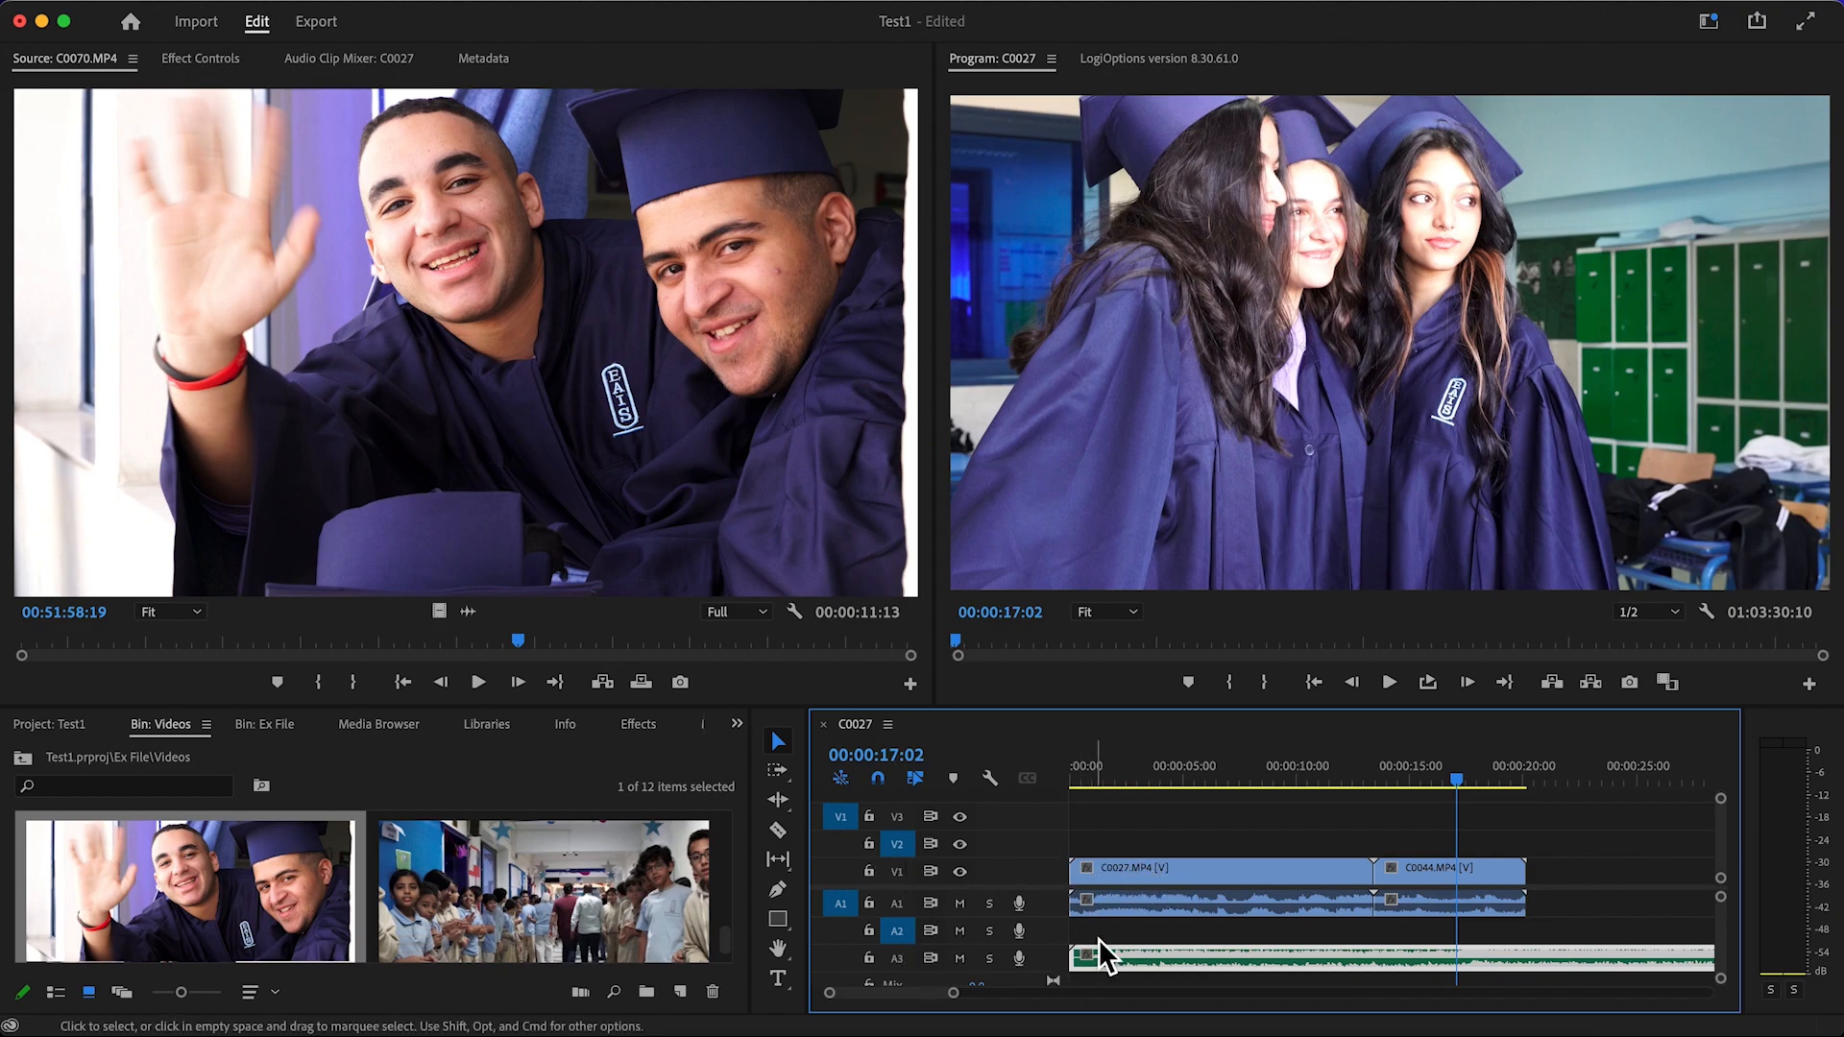
drag(569, 440, 1112, 849)
drag(1126, 851, 646, 519)
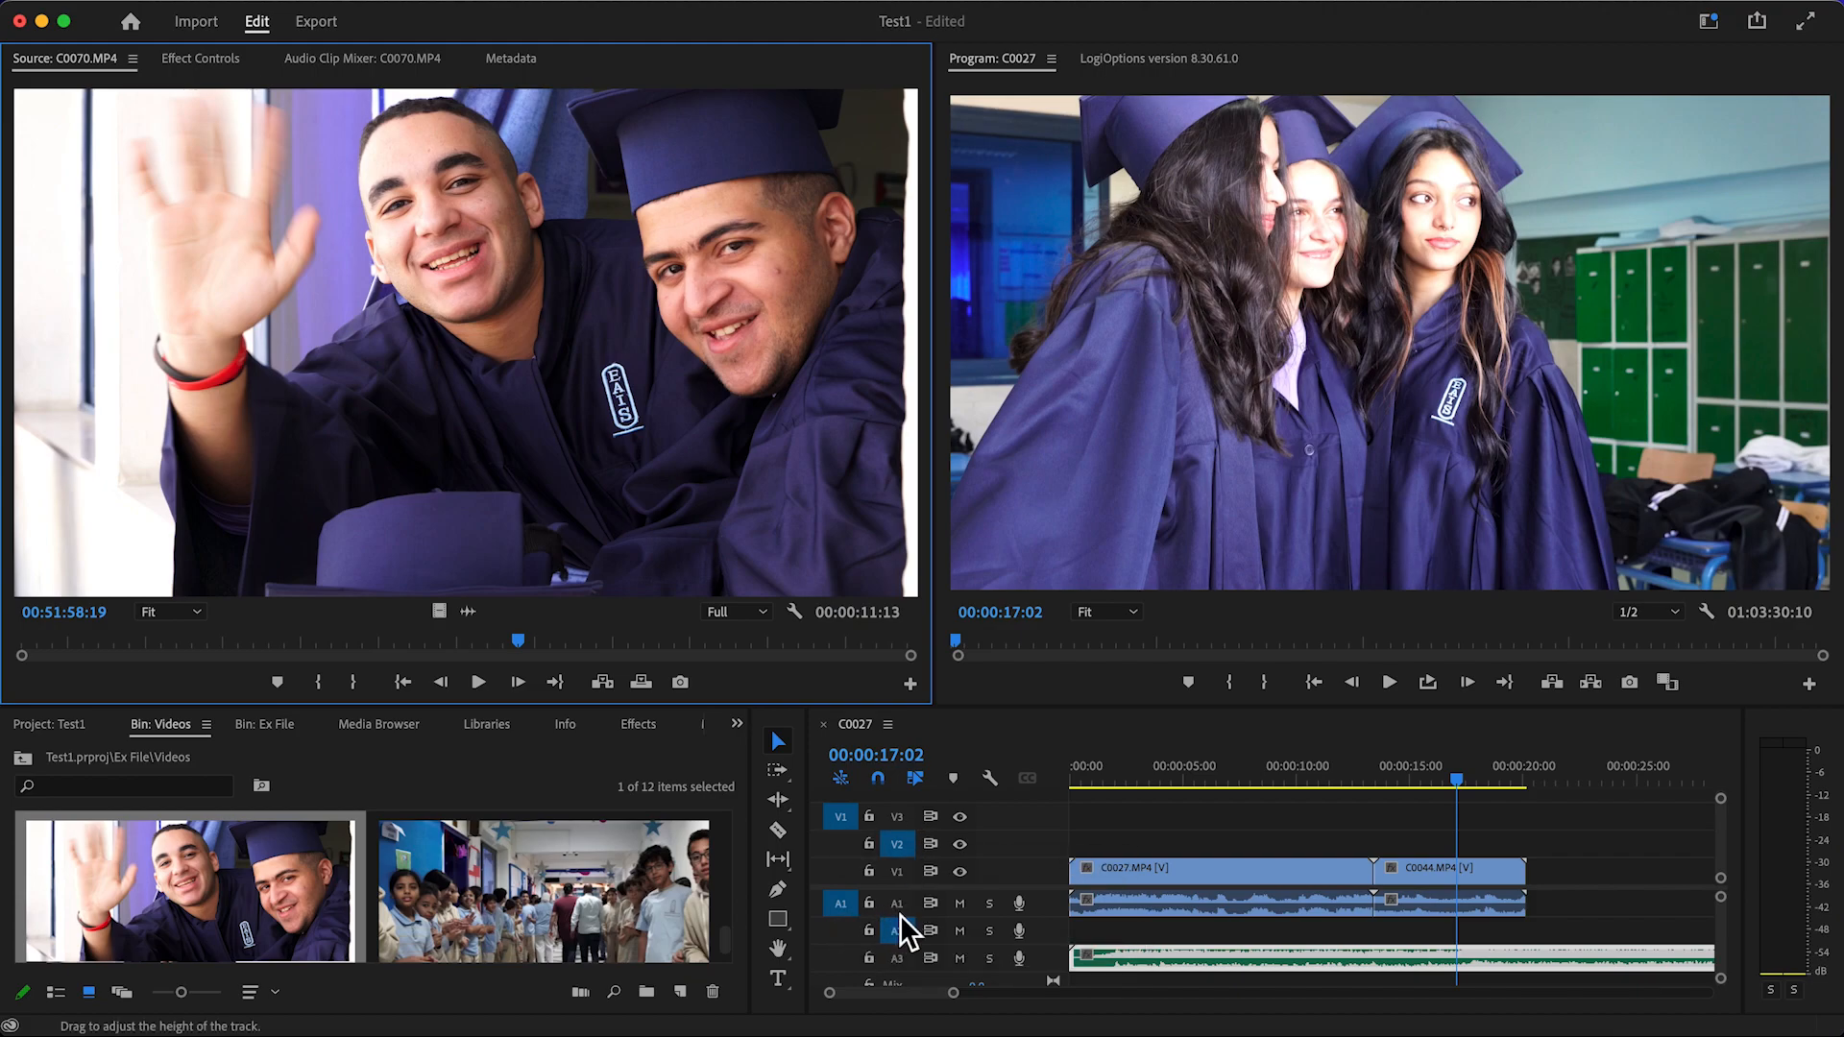
click(849, 908)
drag(846, 930, 847, 932)
drag(845, 822, 845, 840)
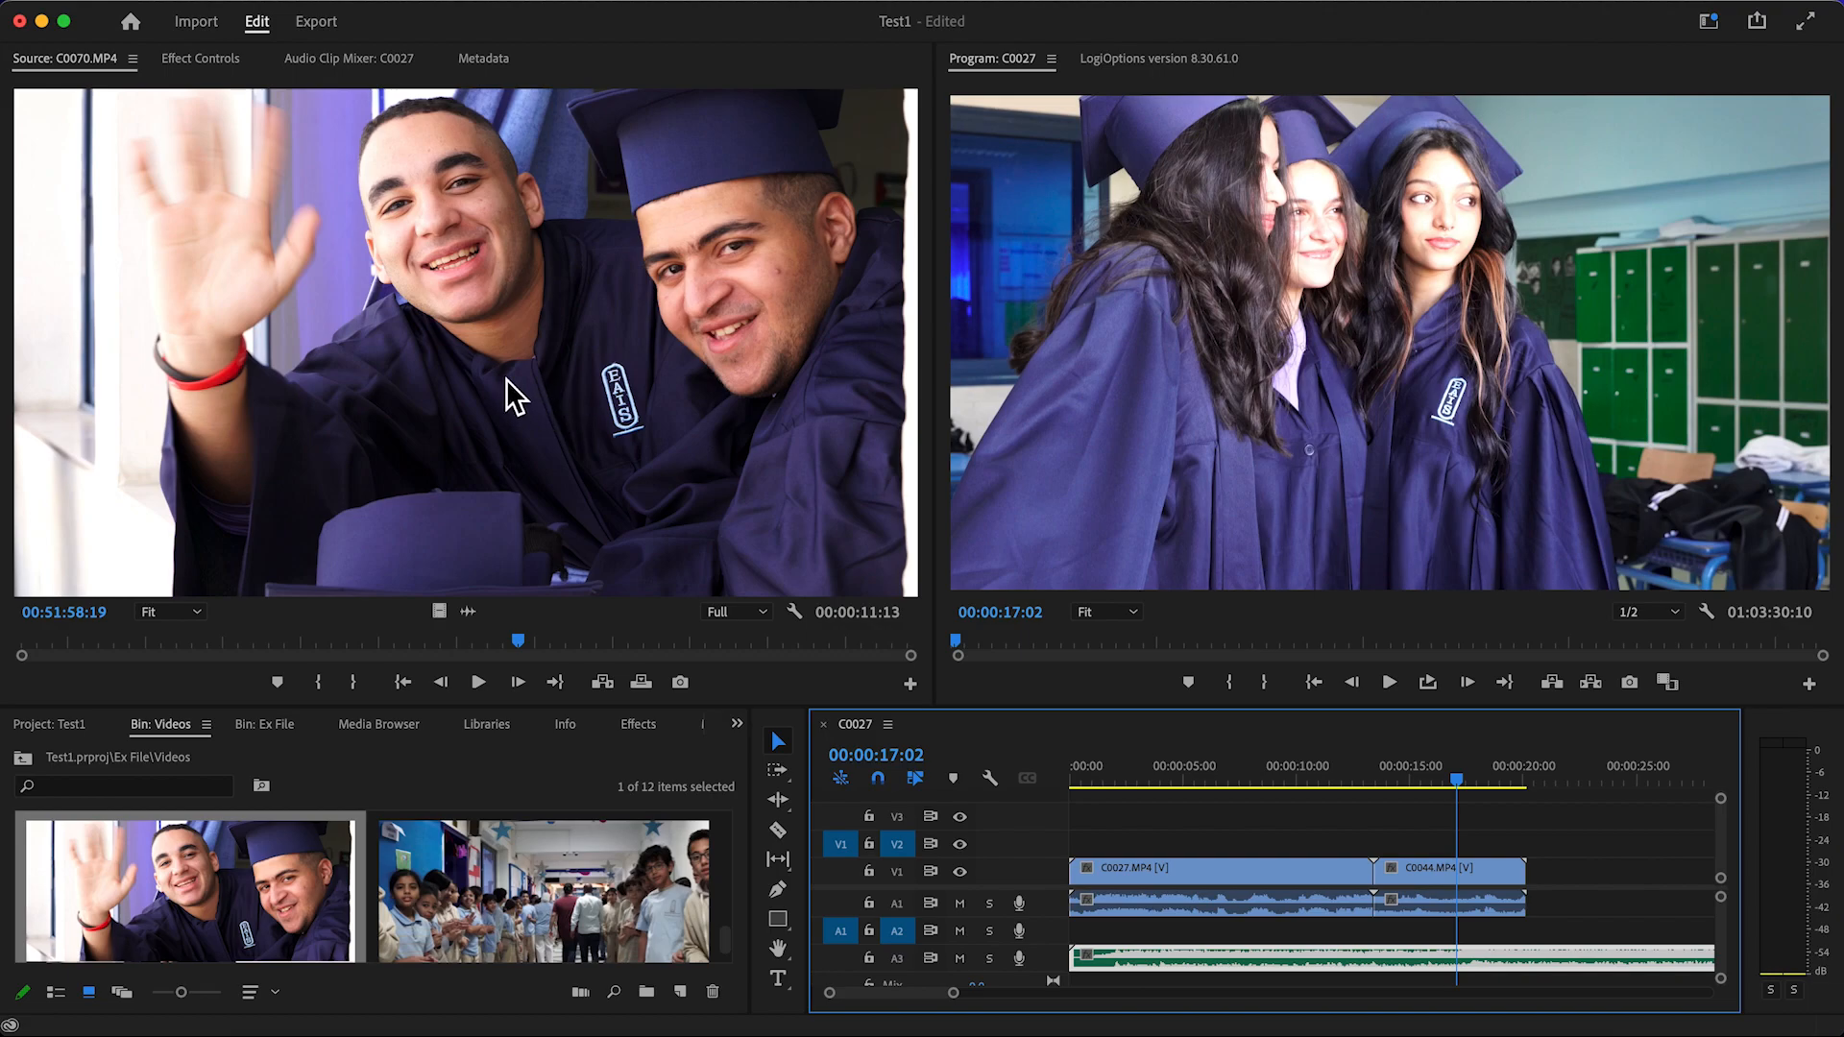
Overlay C0070.MP4 on tracks V2 and A2, and shift it so it ends at the cut between C0027.MP4 and C0044.MP4.
drag(484, 377, 1086, 855)
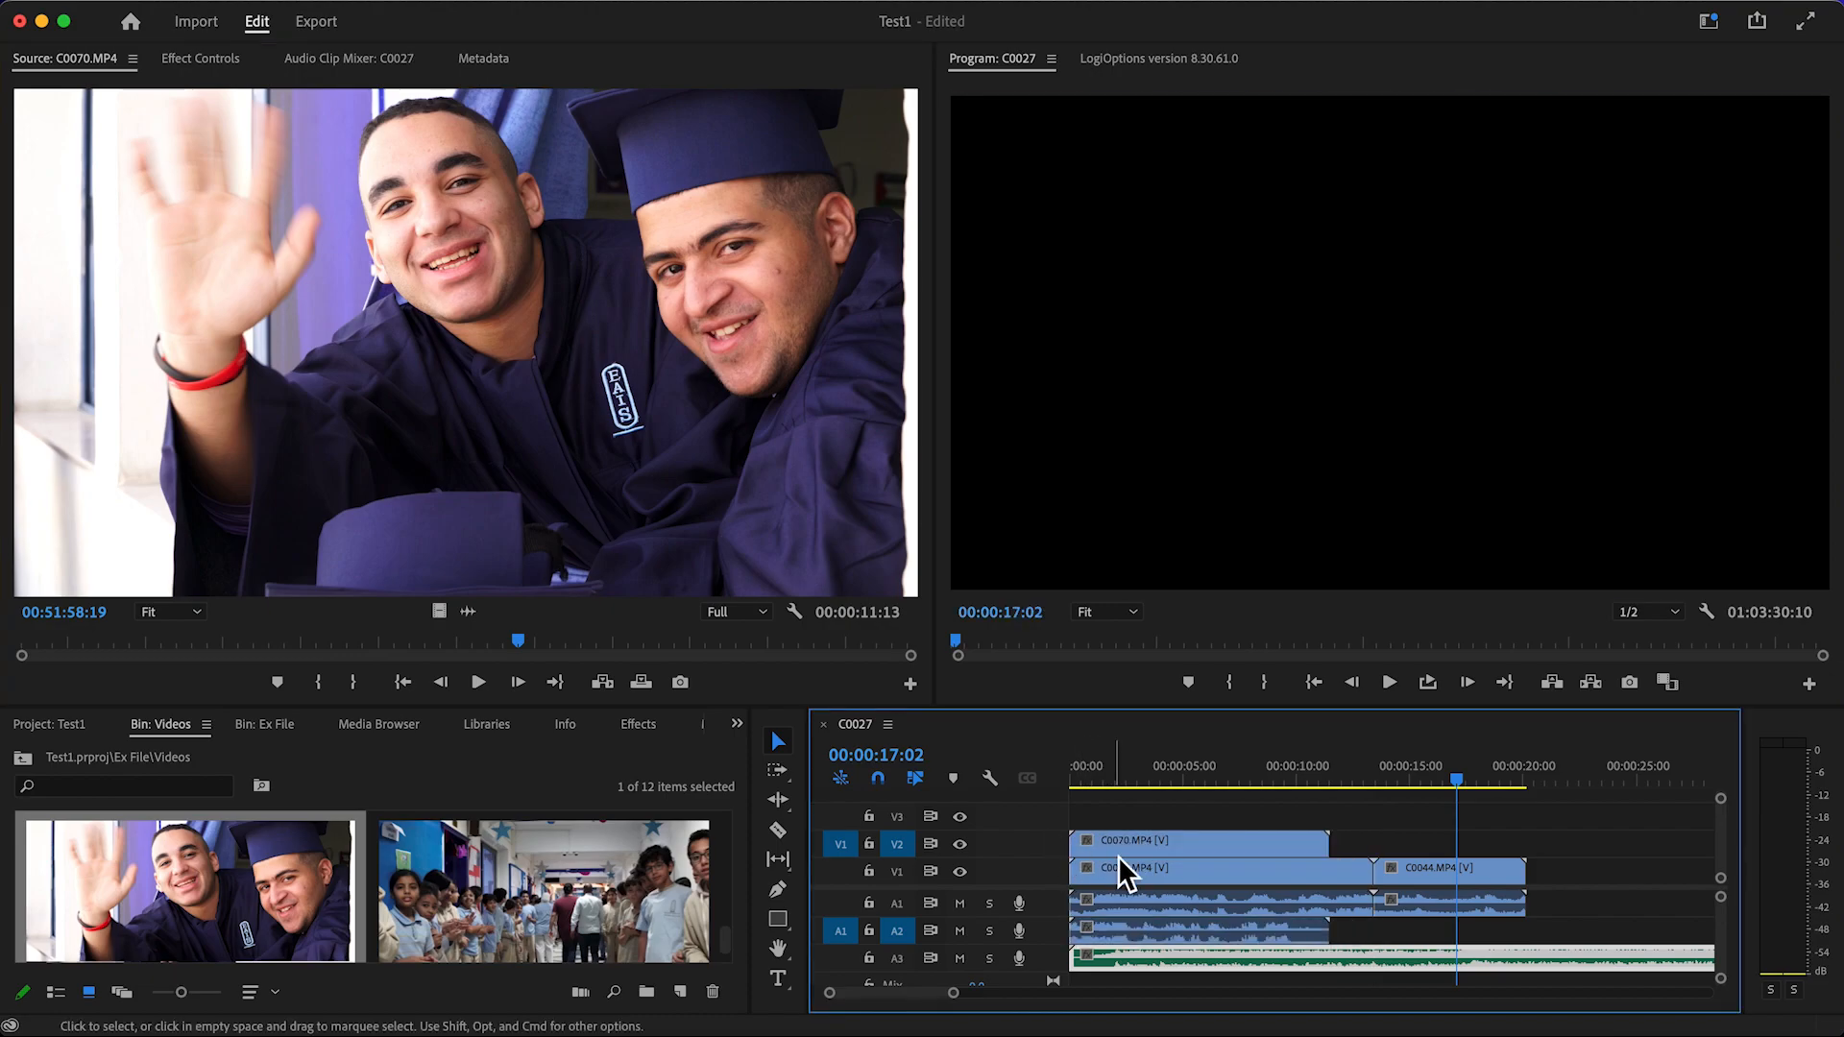
drag(1109, 844, 1140, 845)
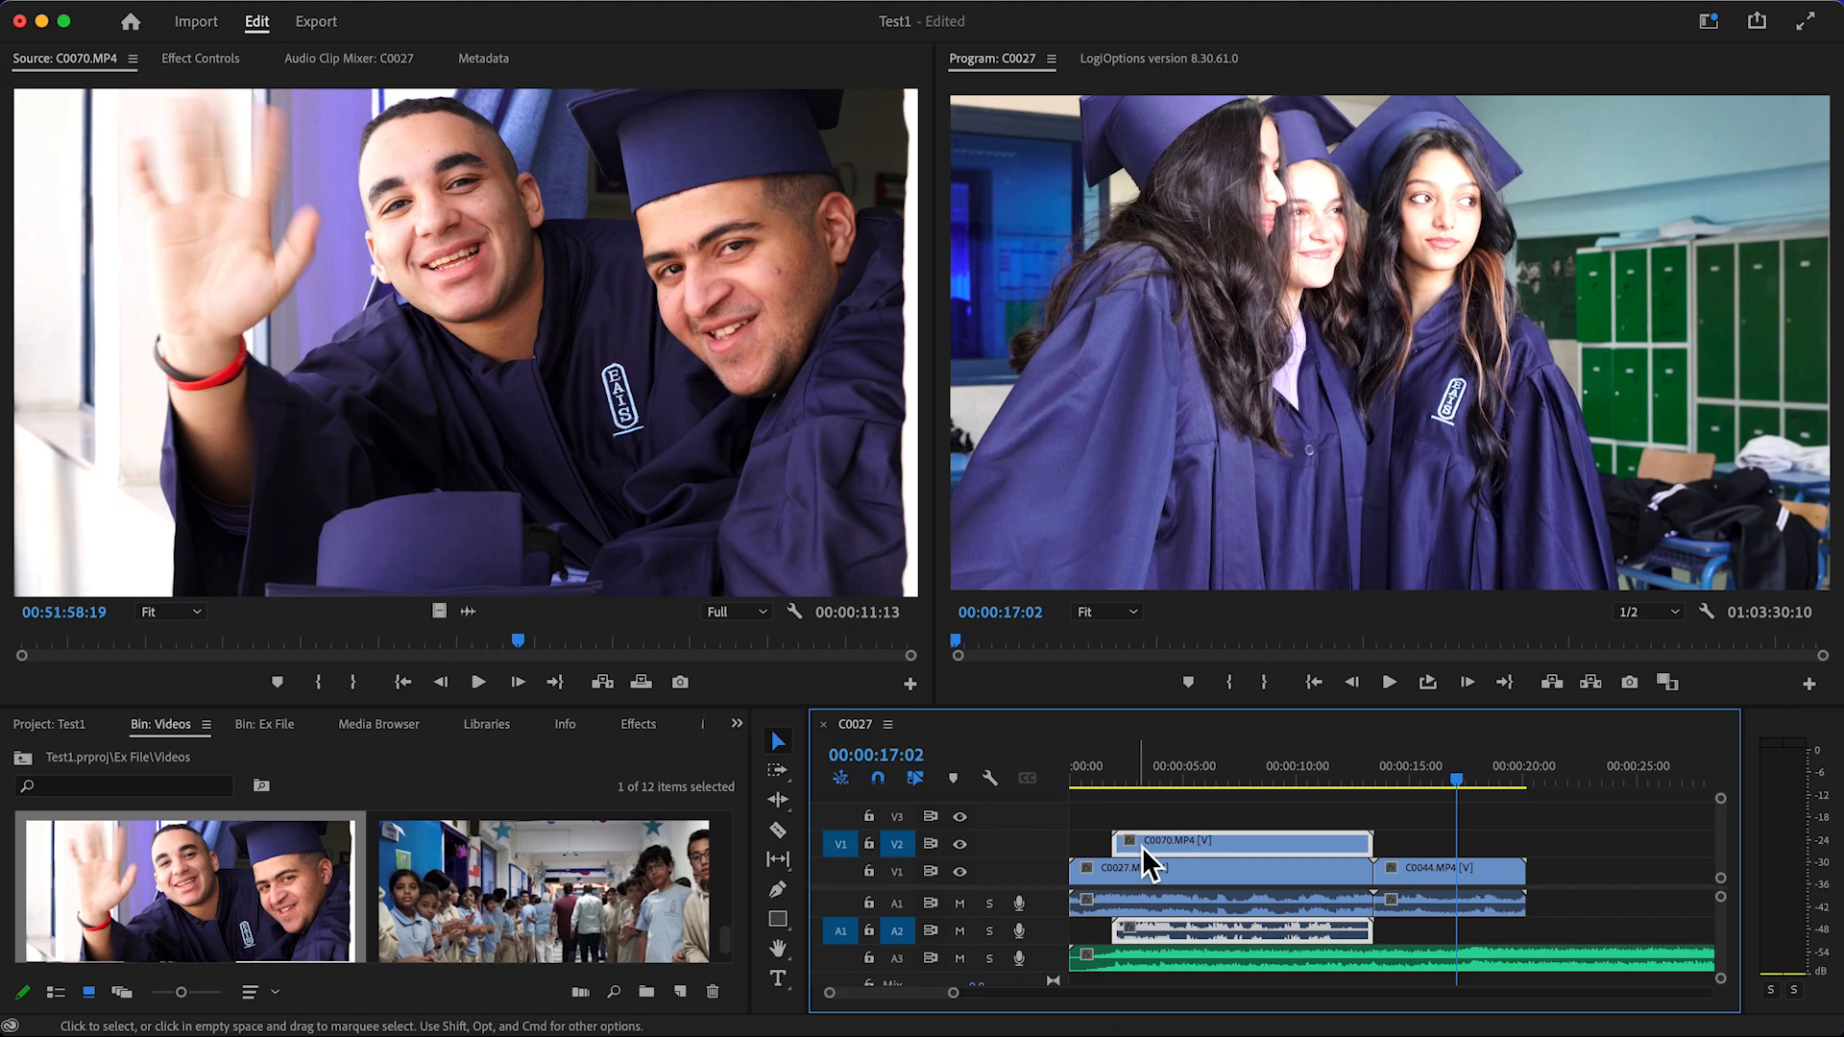